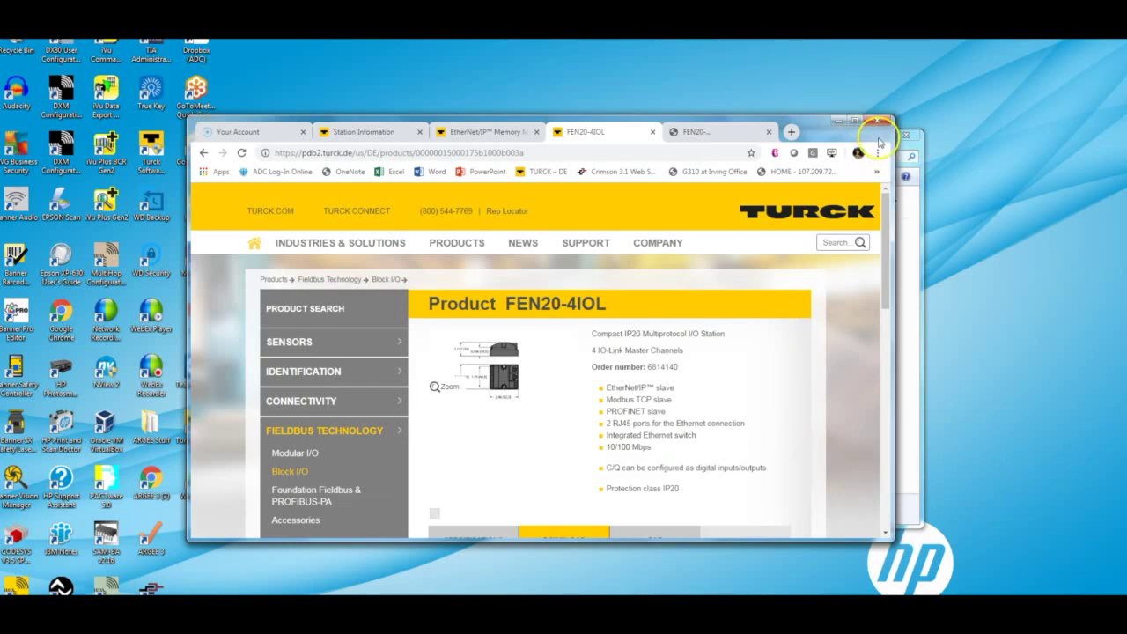
Move the Chrome window aside and scroll to the FEN20-4IOL Download section
drag(796, 118, 778, 73)
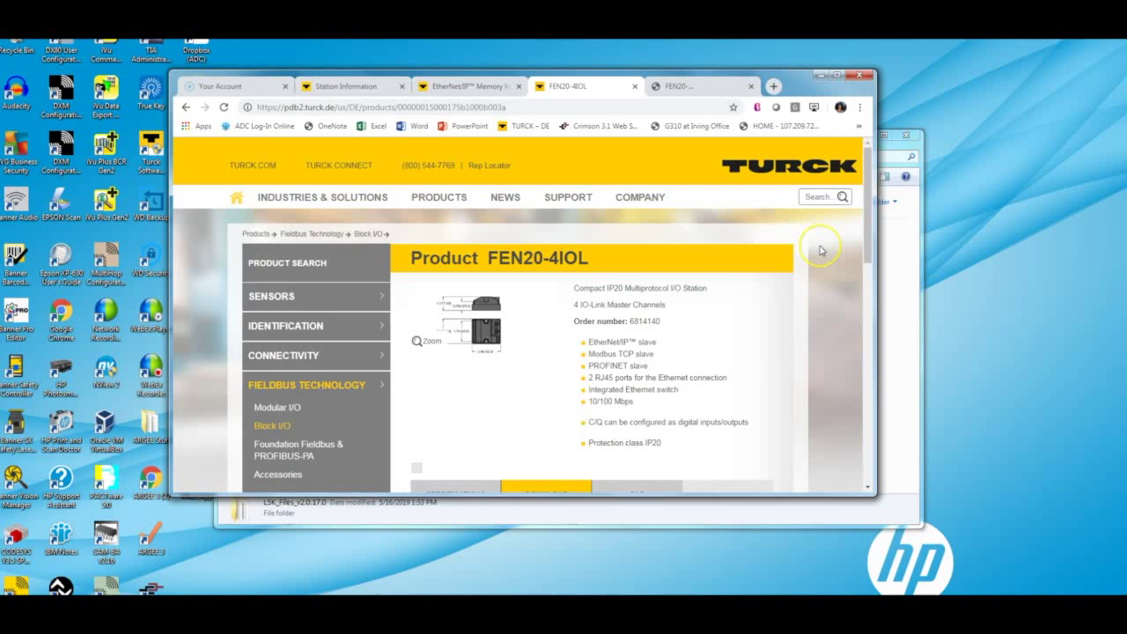
scroll(821, 252, down, 1)
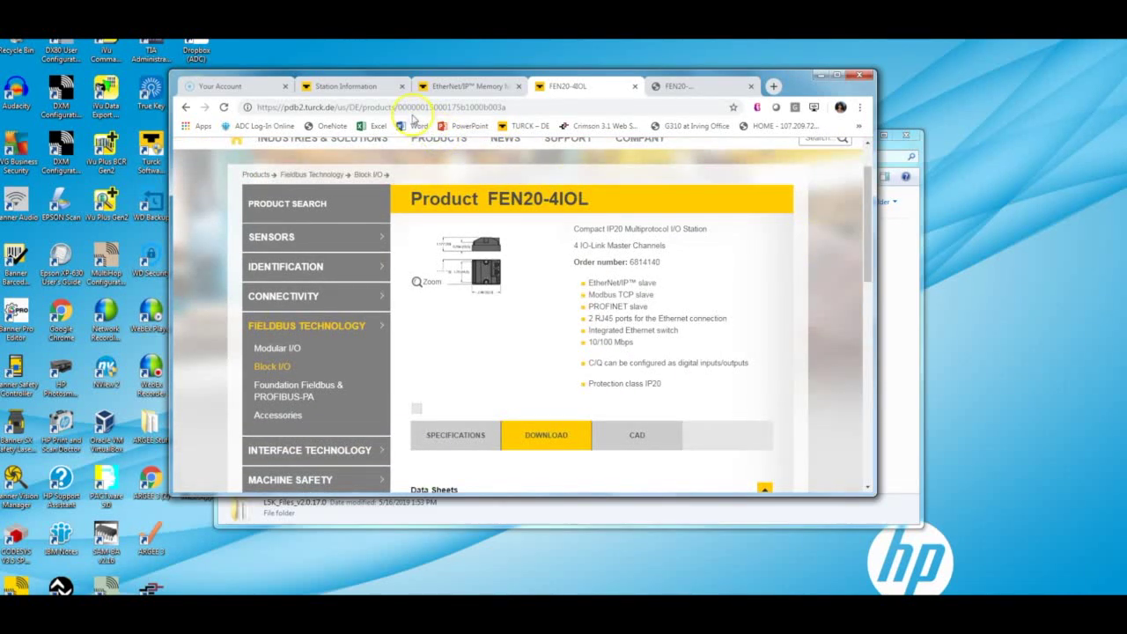
scroll(749, 198, up, 1)
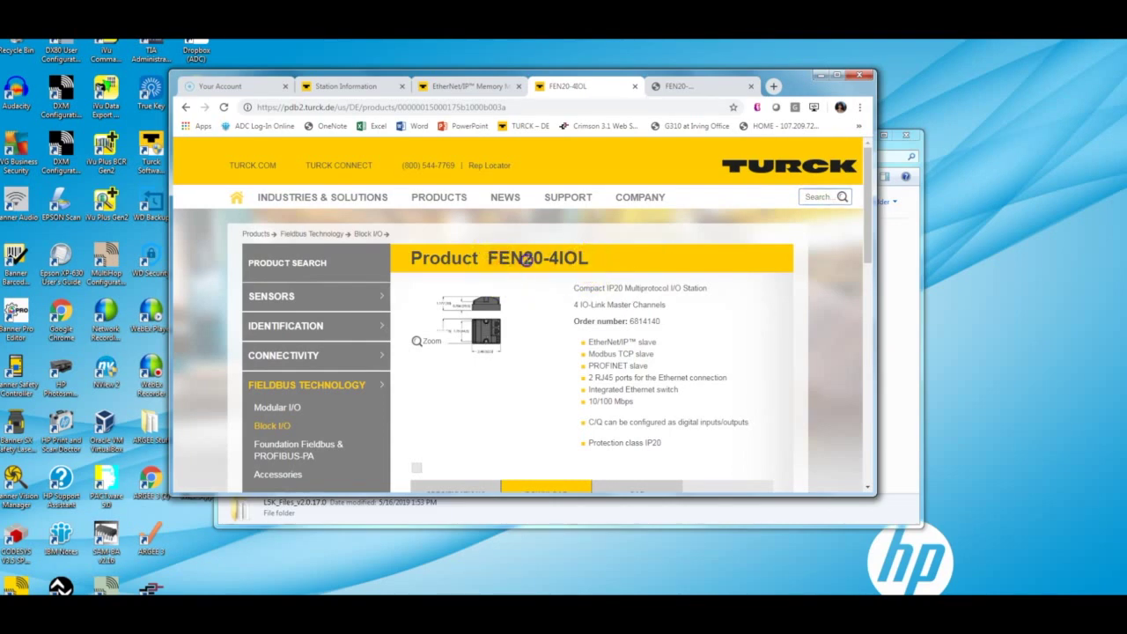
click(641, 232)
Collapse the Data Sheets and Catalog downloads to reveal the EDS and Catalog files
scroll(669, 248, down, 2)
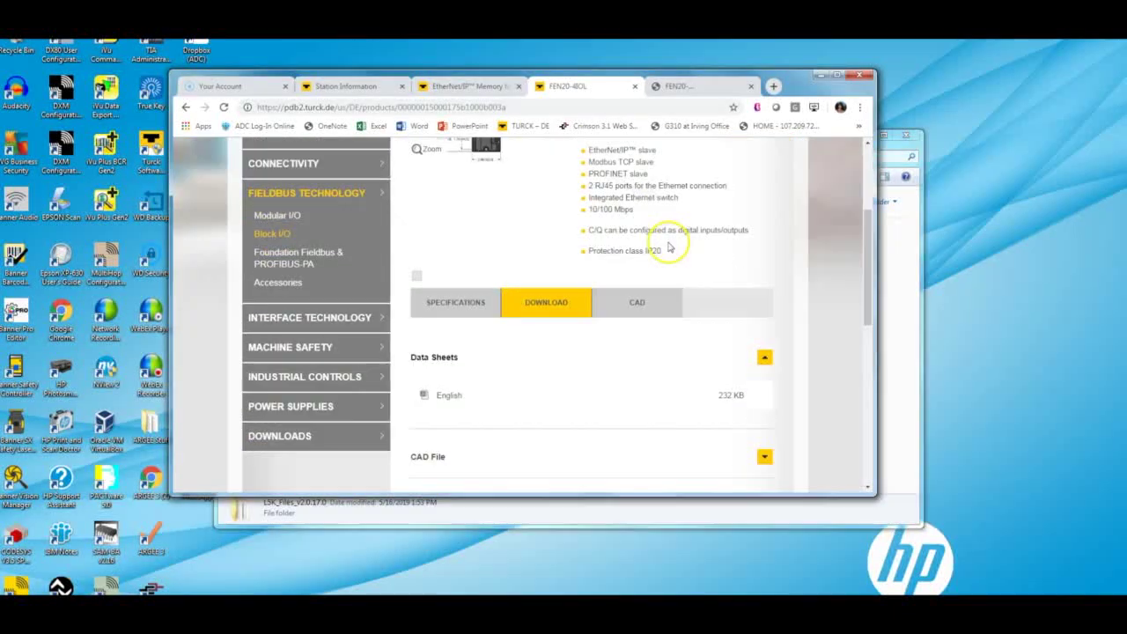
scroll(669, 248, down, 2)
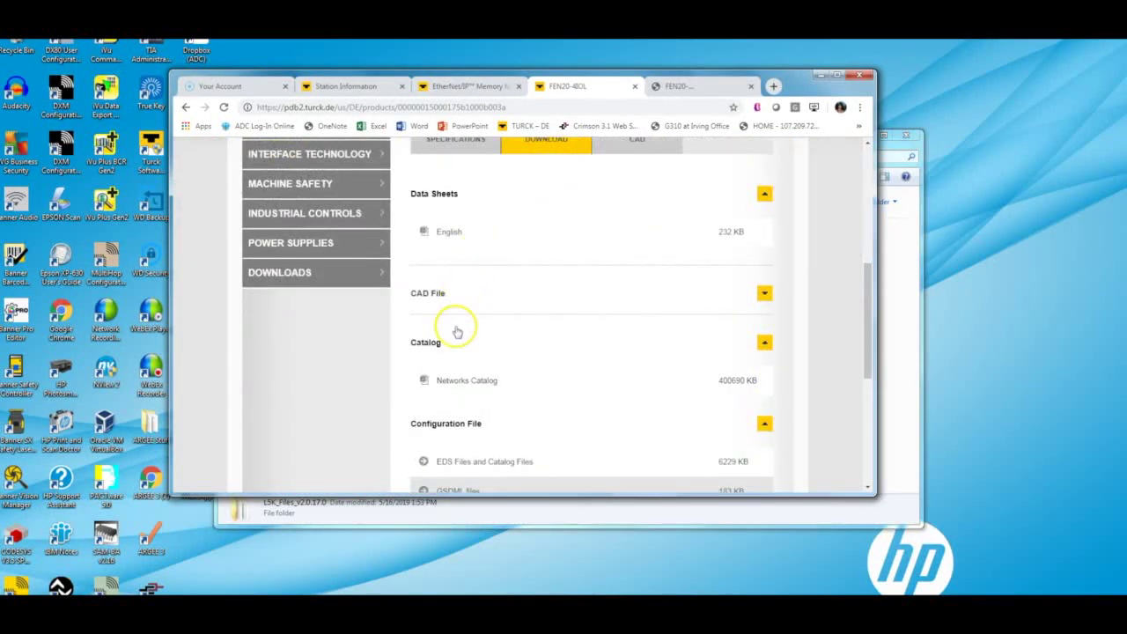
click(451, 197)
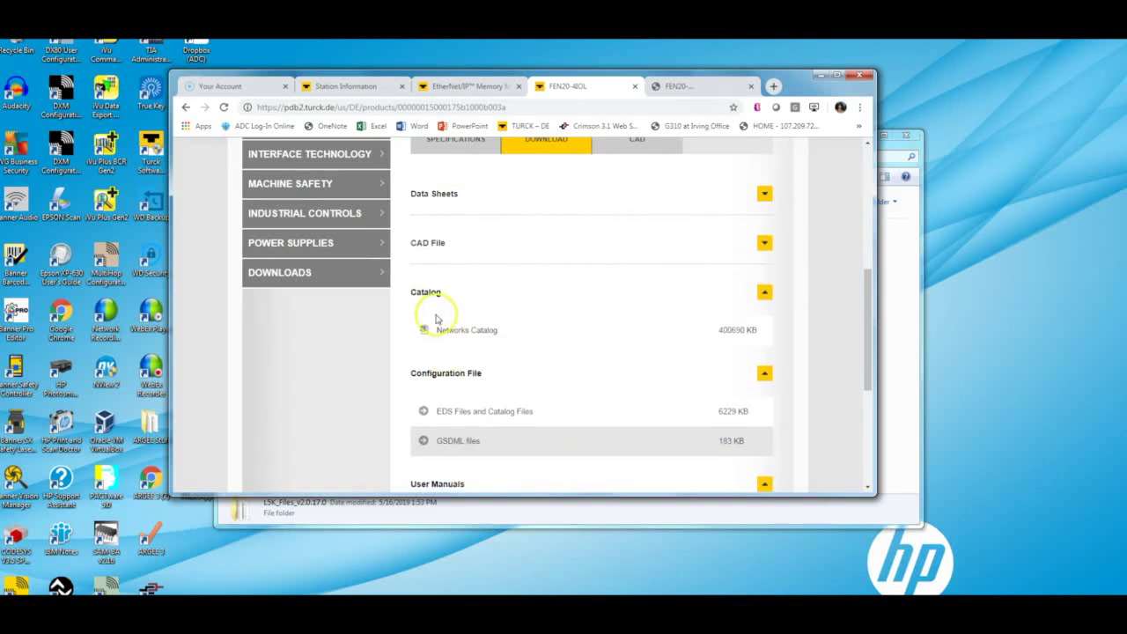
click(426, 293)
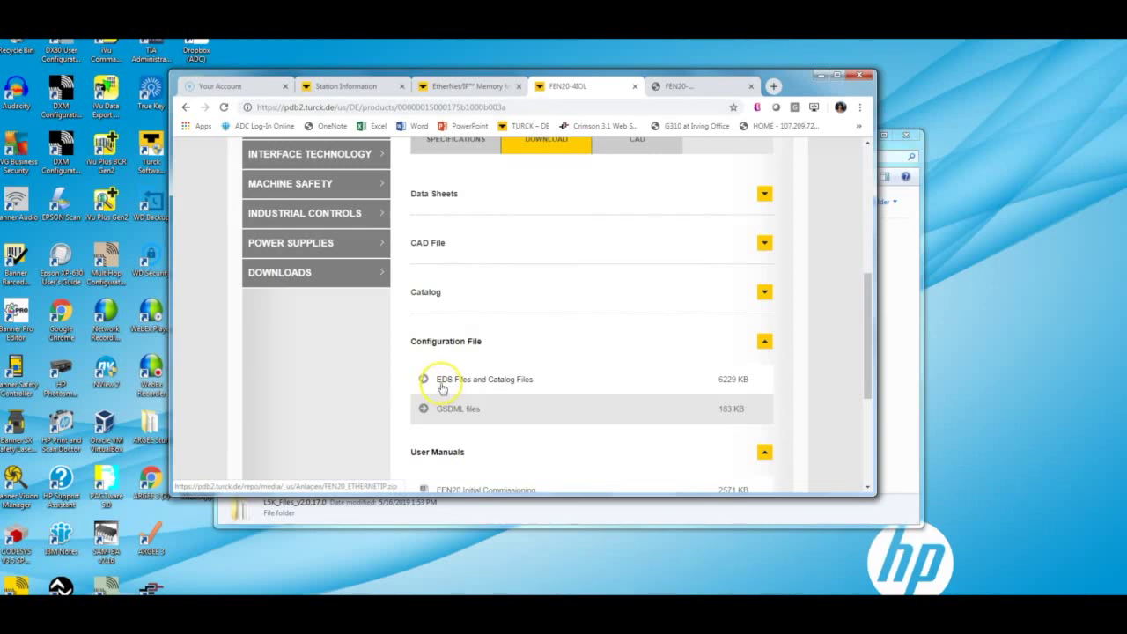
Minimize Chrome, view the EDS files in FEN20_ETHERNETIP\TURCK-EDS, then go back and select L5K_Files_v2.0.17.0
click(819, 77)
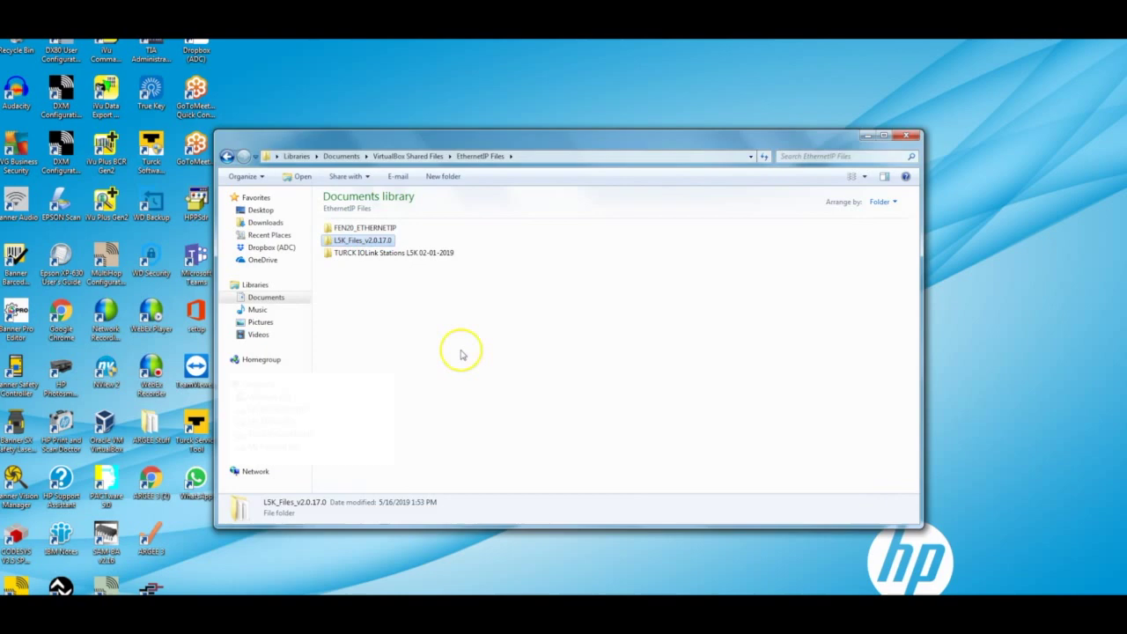
click(384, 282)
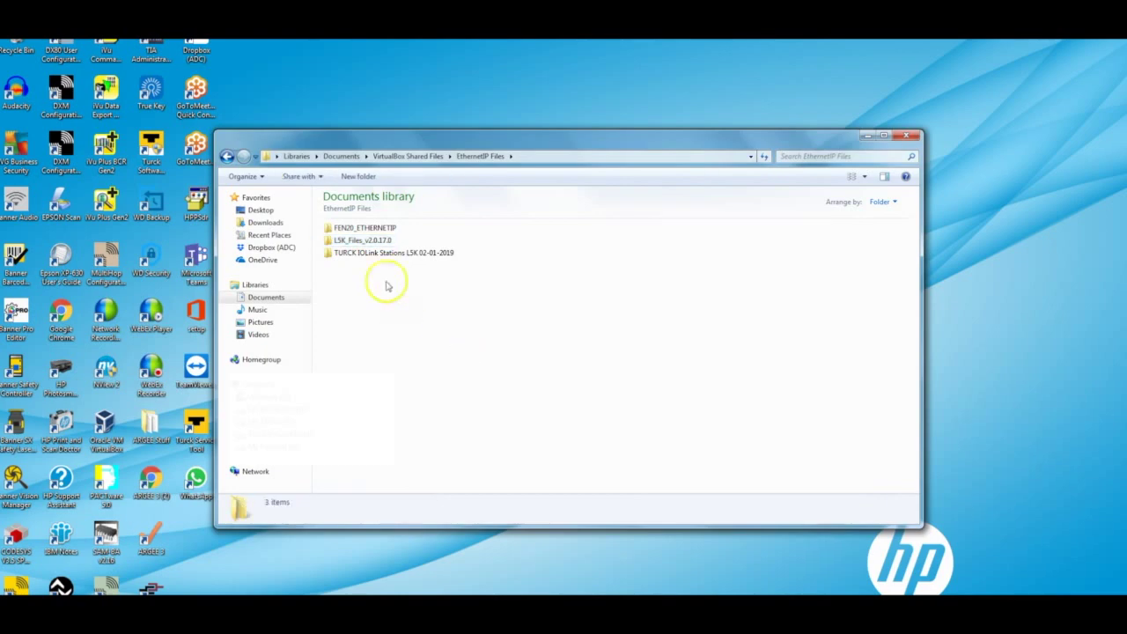
click(381, 231)
double_click(379, 231)
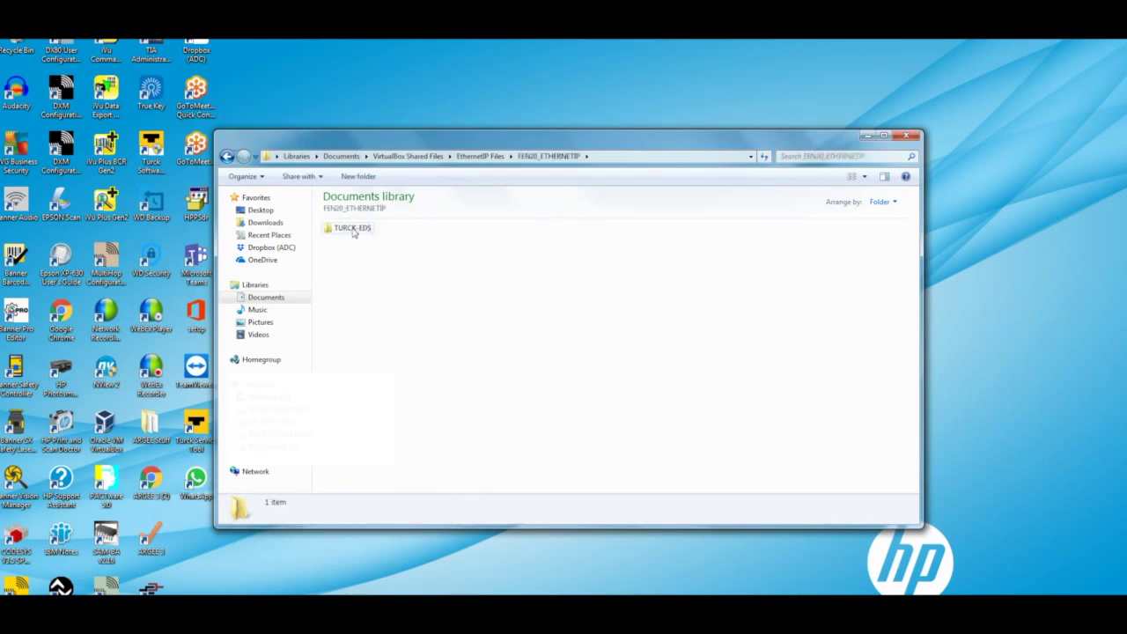
click(353, 230)
double_click(353, 231)
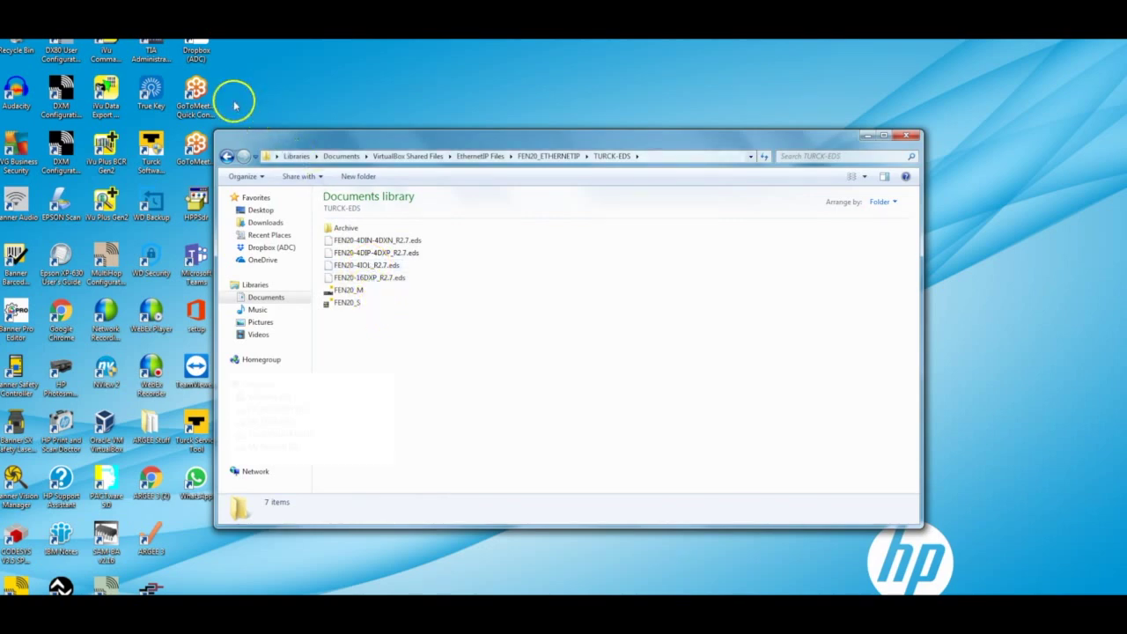
click(227, 156)
click(226, 155)
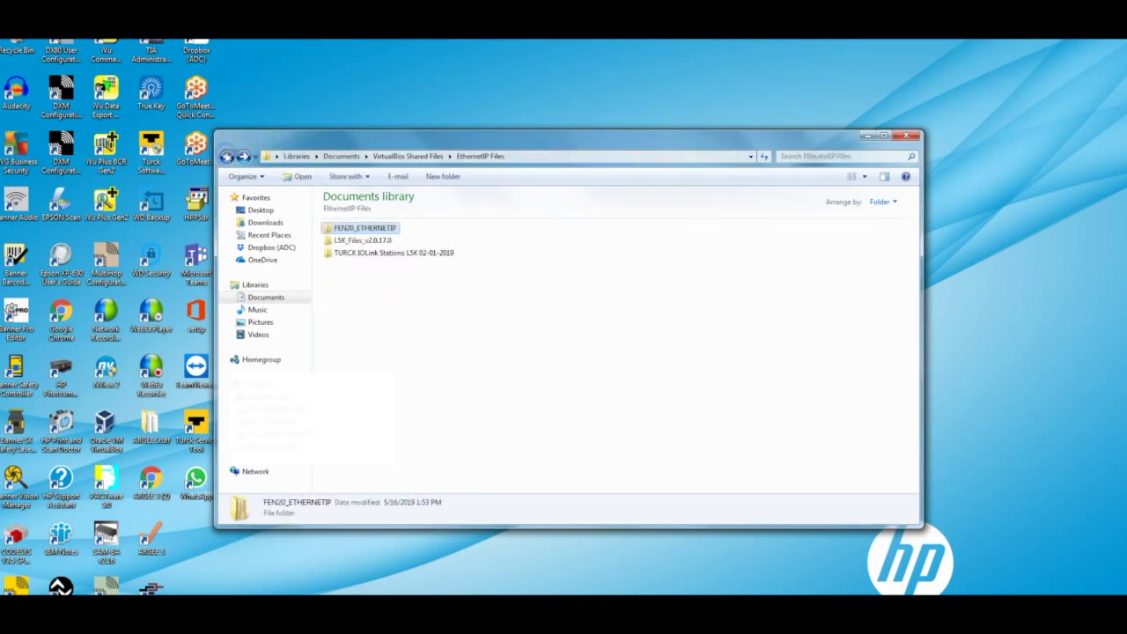
click(359, 240)
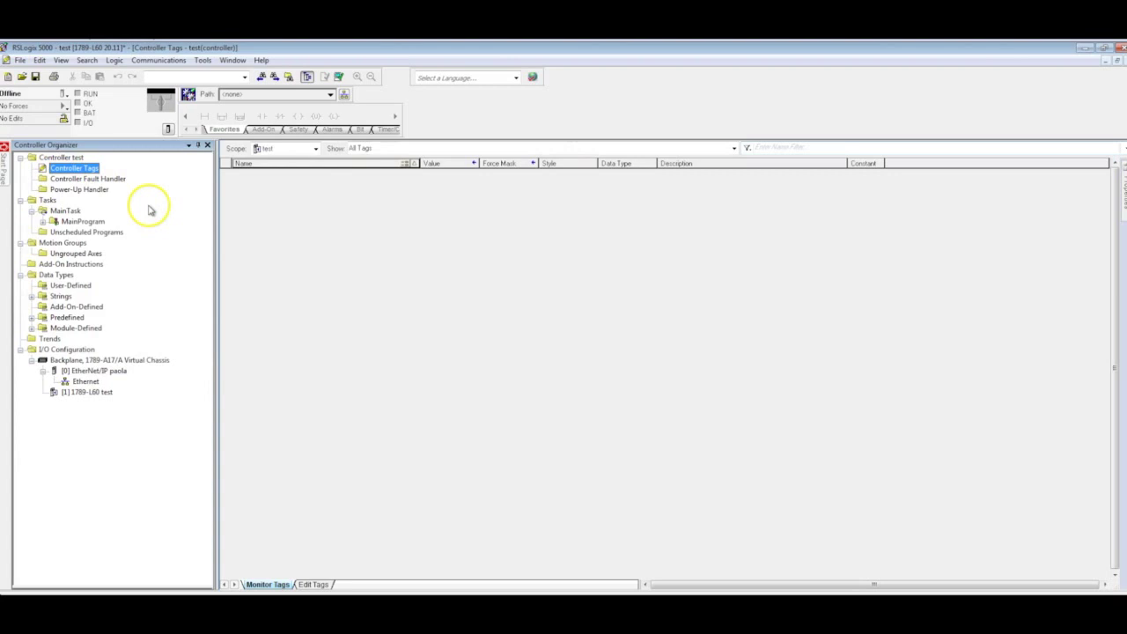
Select the Ethernet node under the EtherNet/IP module and open the Tools menu
click(92, 383)
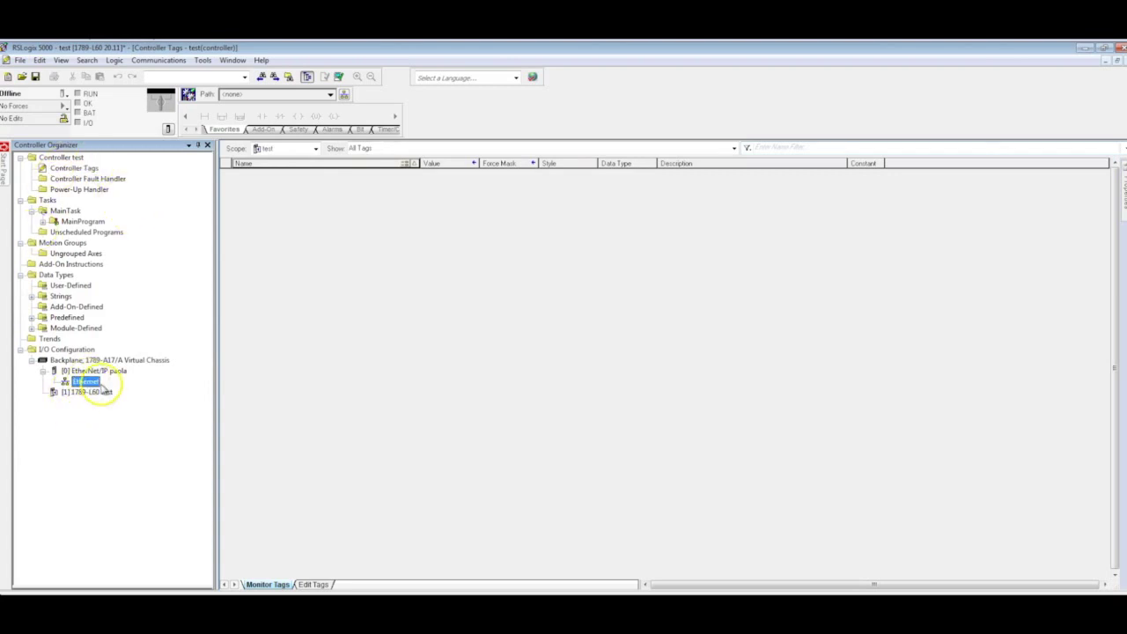
click(202, 61)
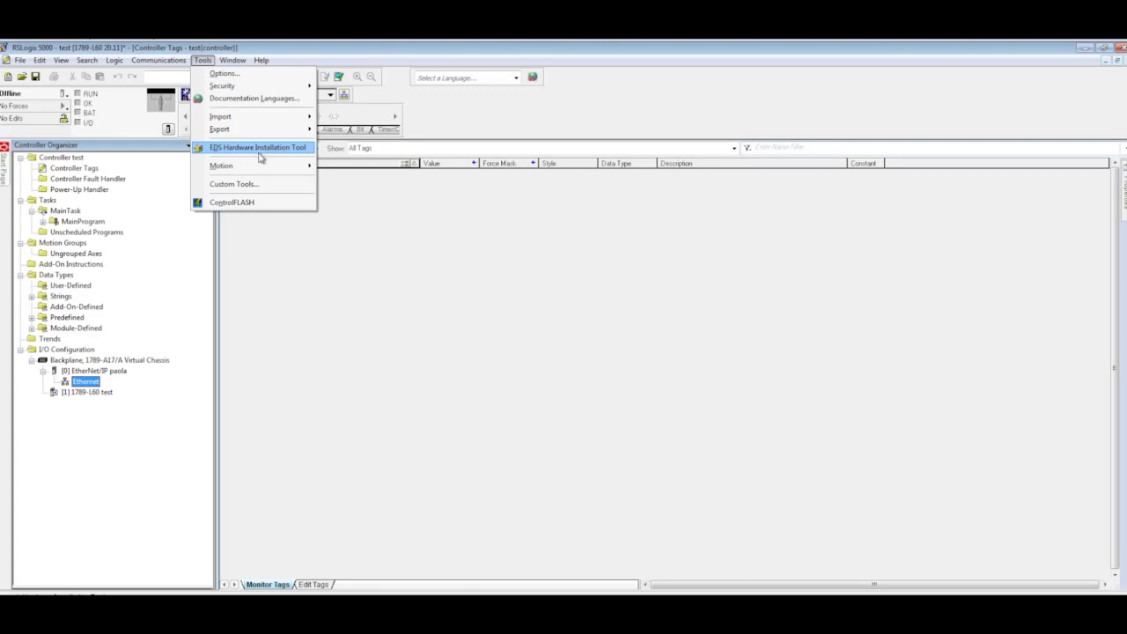
Launch the EDS Hardware Installation Tool and choose to register an EDS file
click(267, 152)
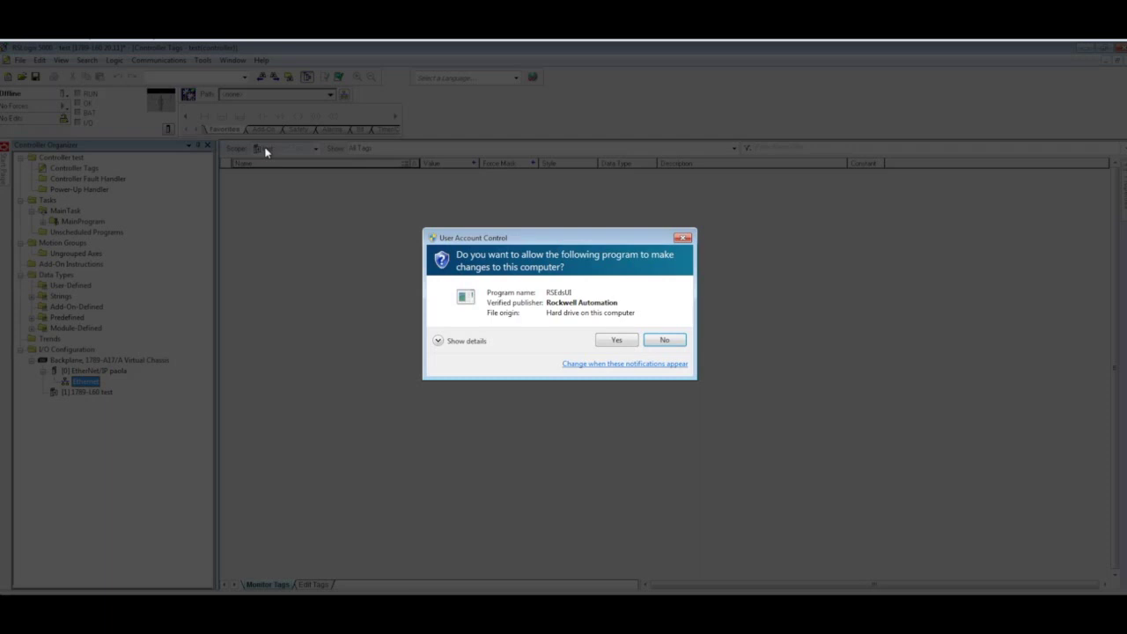
click(617, 340)
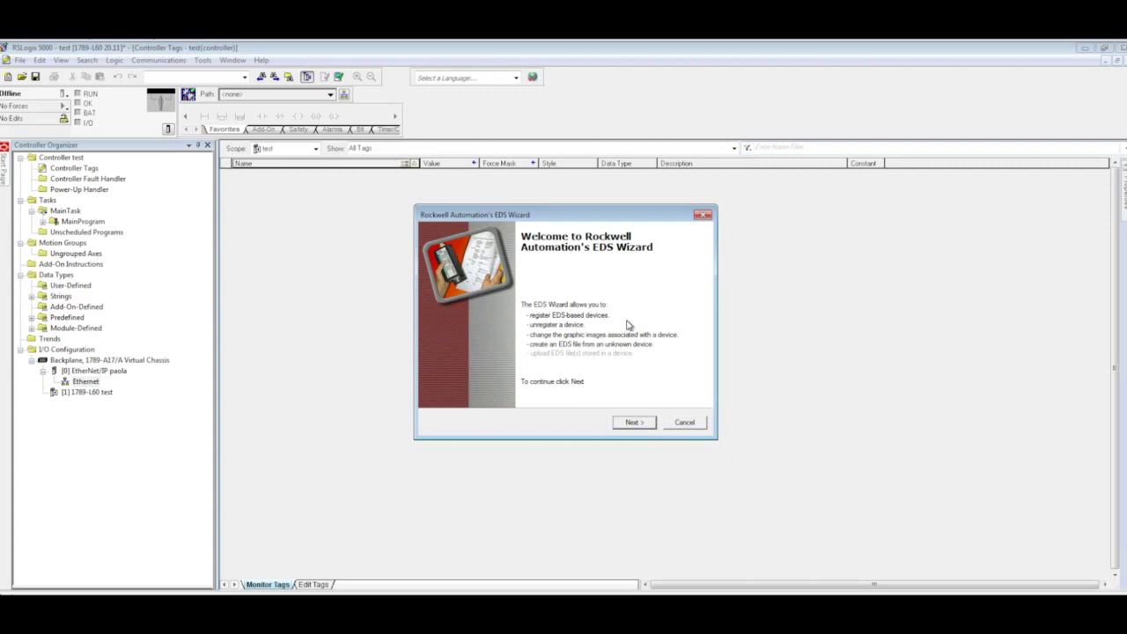
click(643, 425)
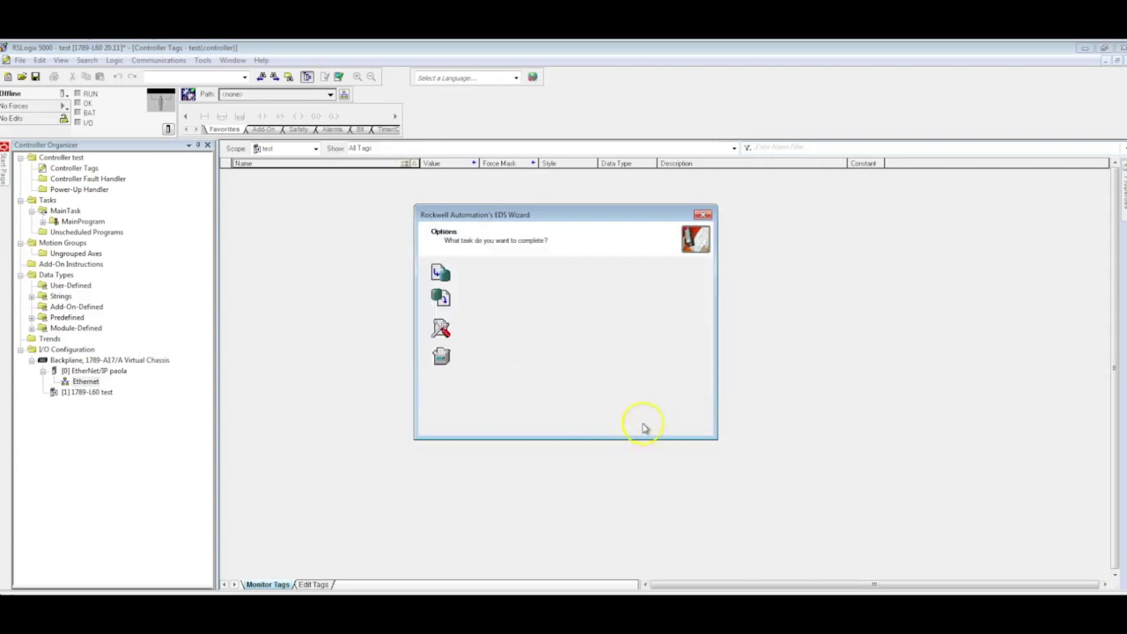
click(490, 275)
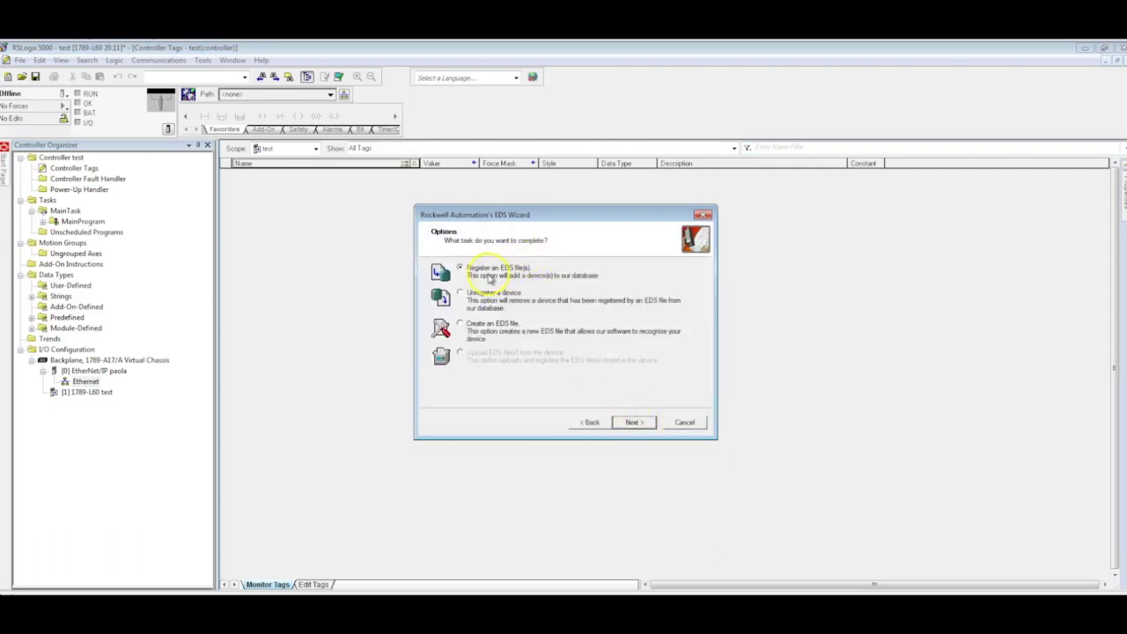
click(636, 423)
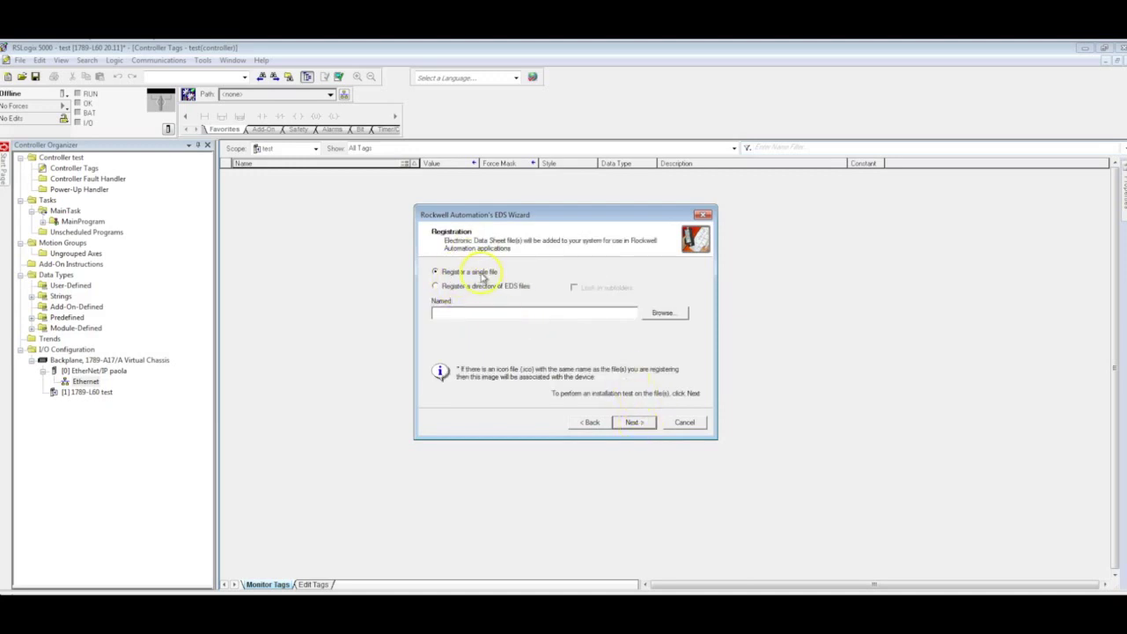
Select the FEN20-4IOL_R2.7 EDS file and complete its registration with the default image
click(661, 315)
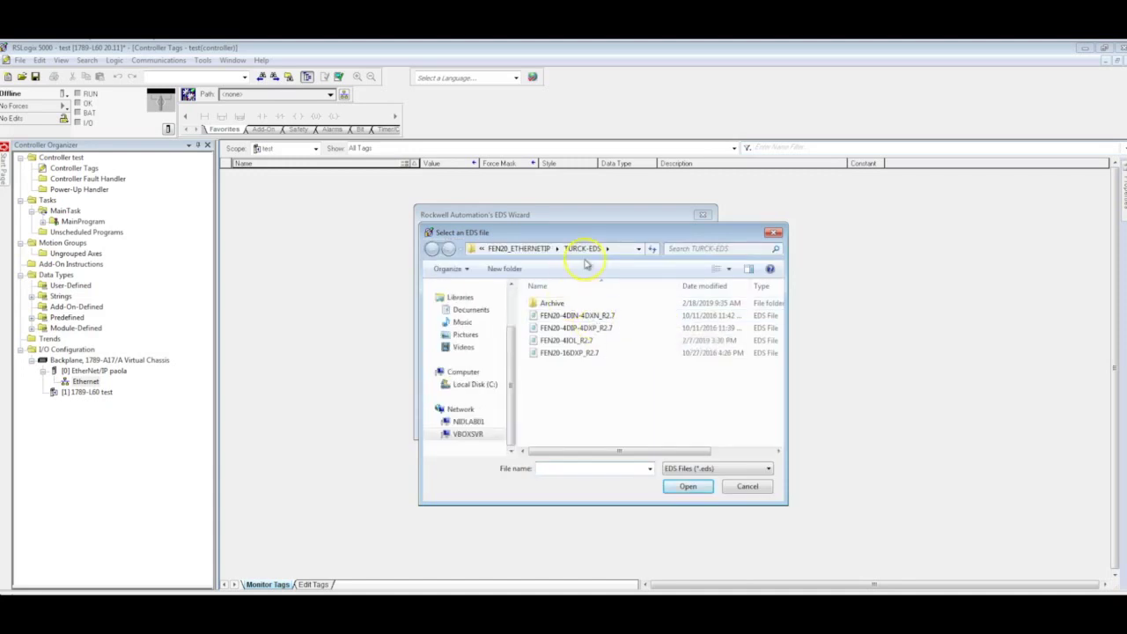
click(568, 340)
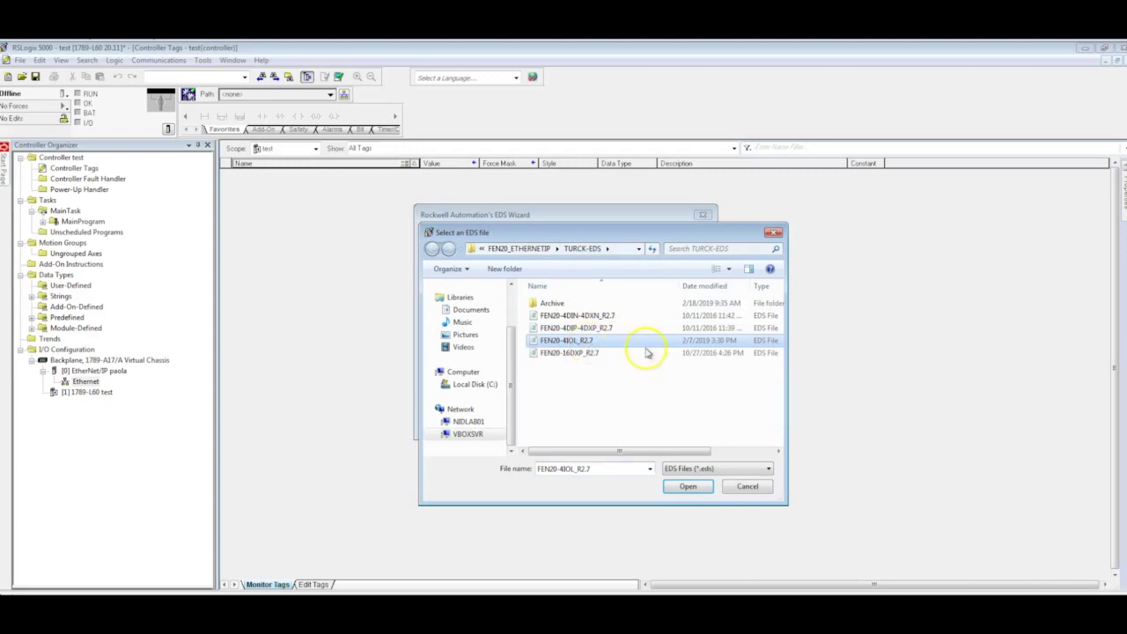
click(688, 488)
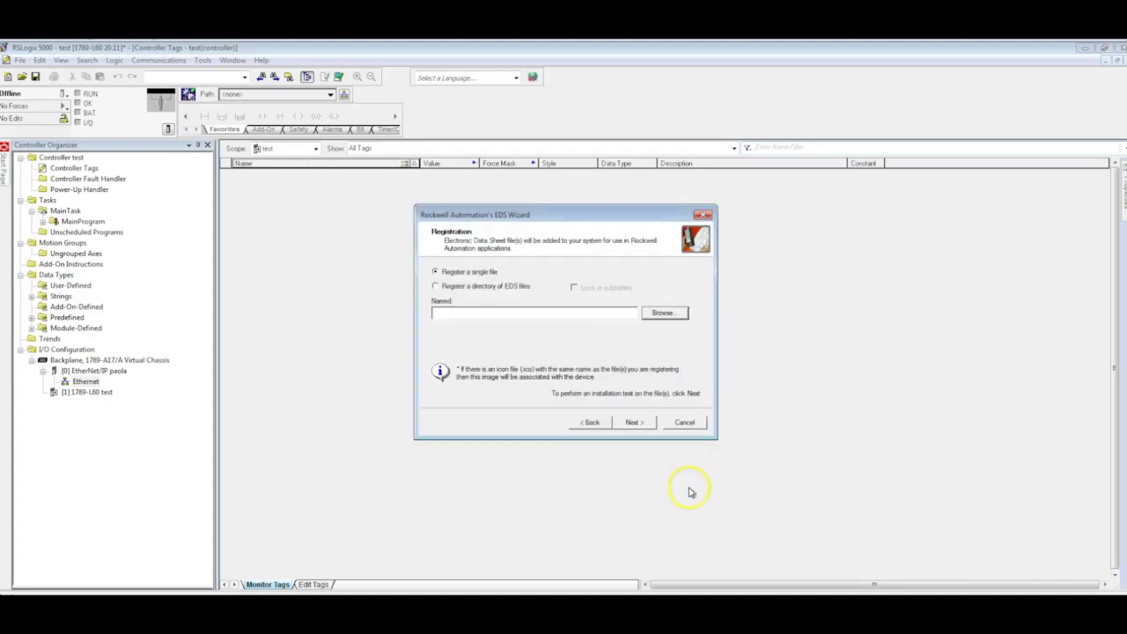
click(637, 424)
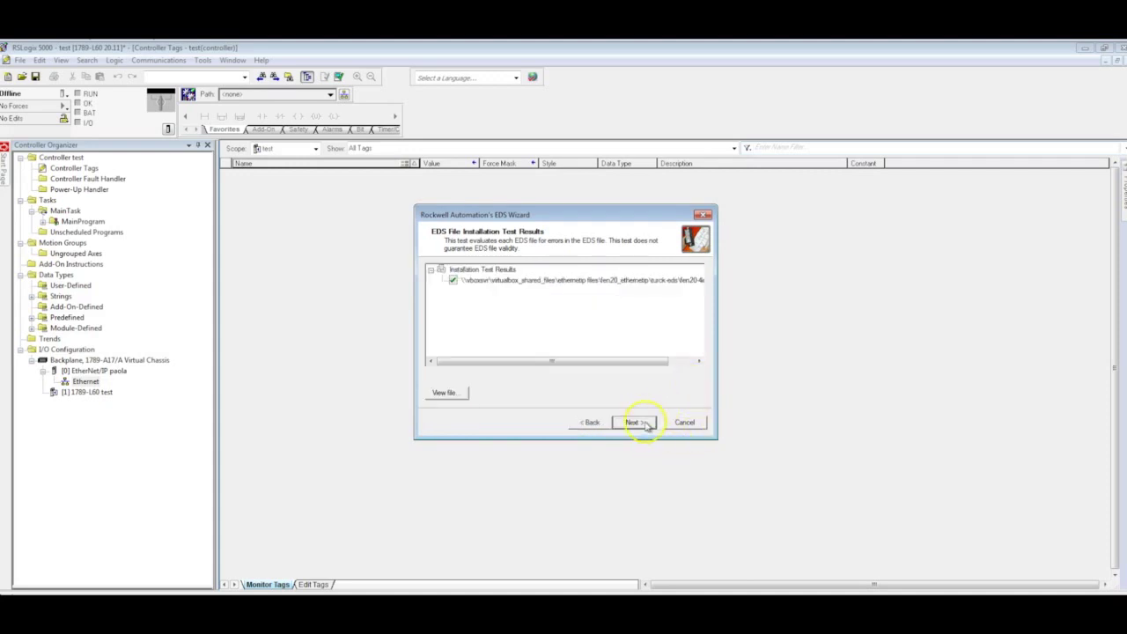
click(645, 423)
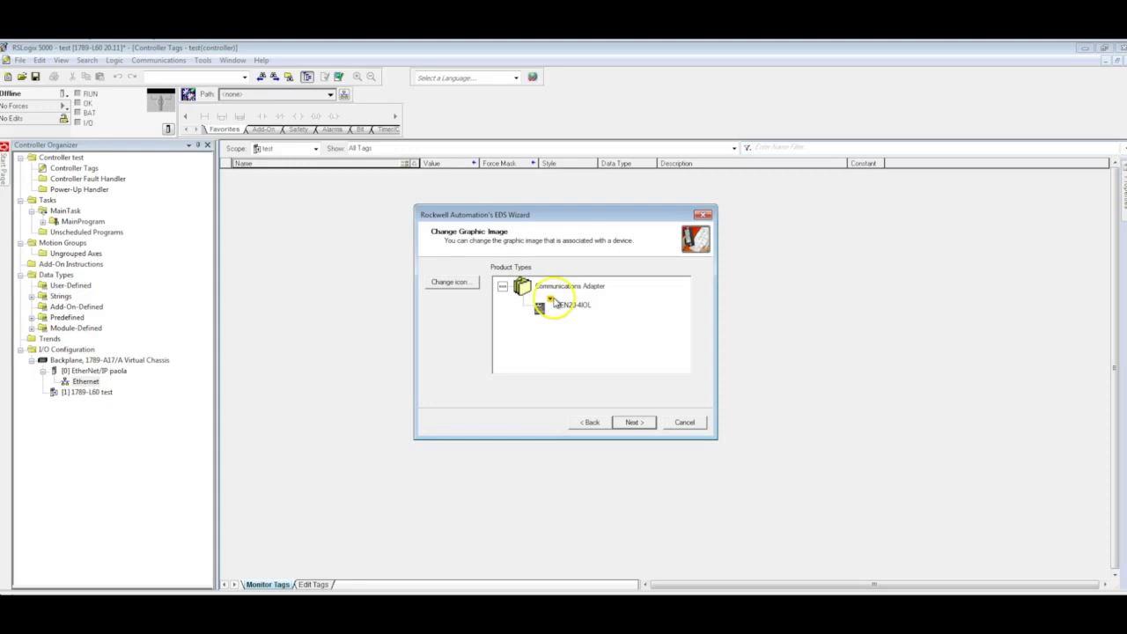
click(622, 424)
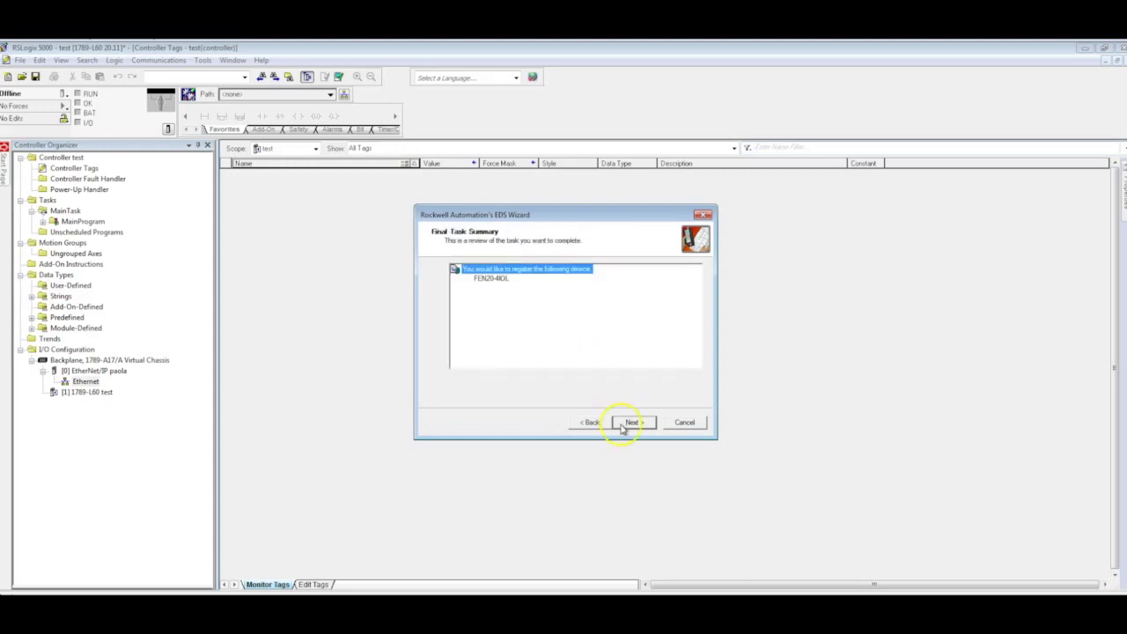
click(635, 424)
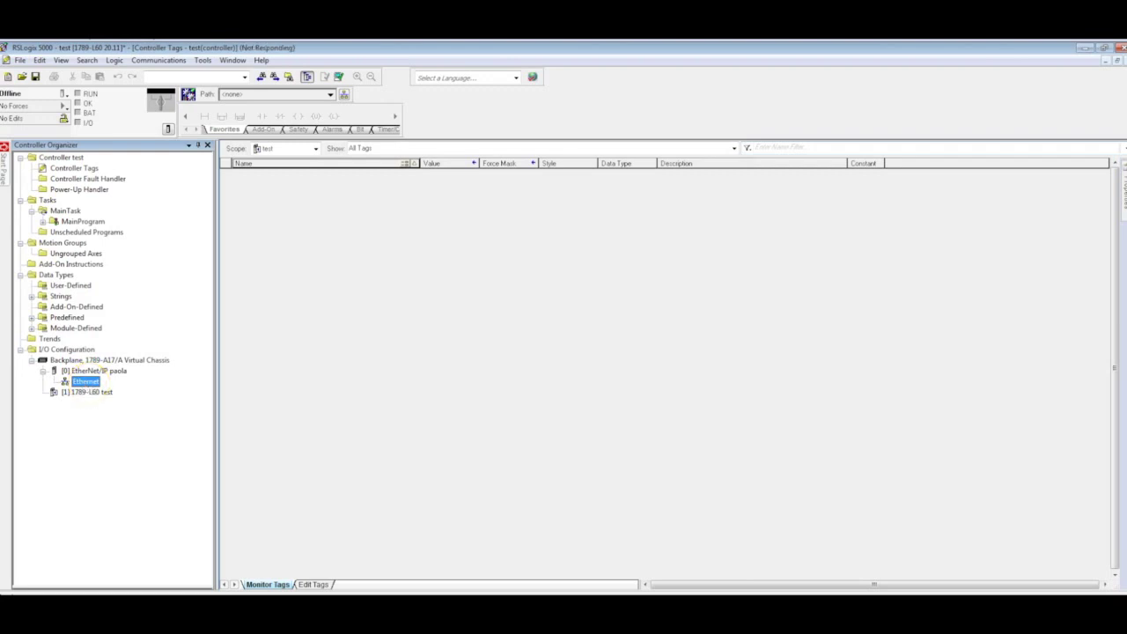
Add a new module, filter the catalog by 'turck', and create the 6814140 FEN20-4IOL
right_click(94, 371)
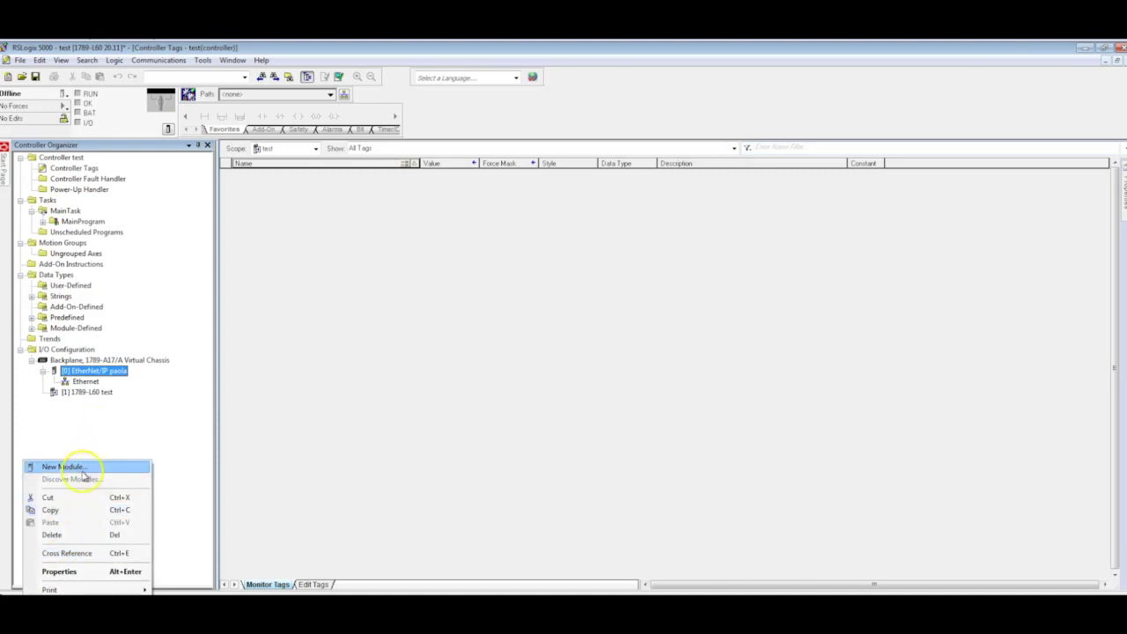
click(81, 467)
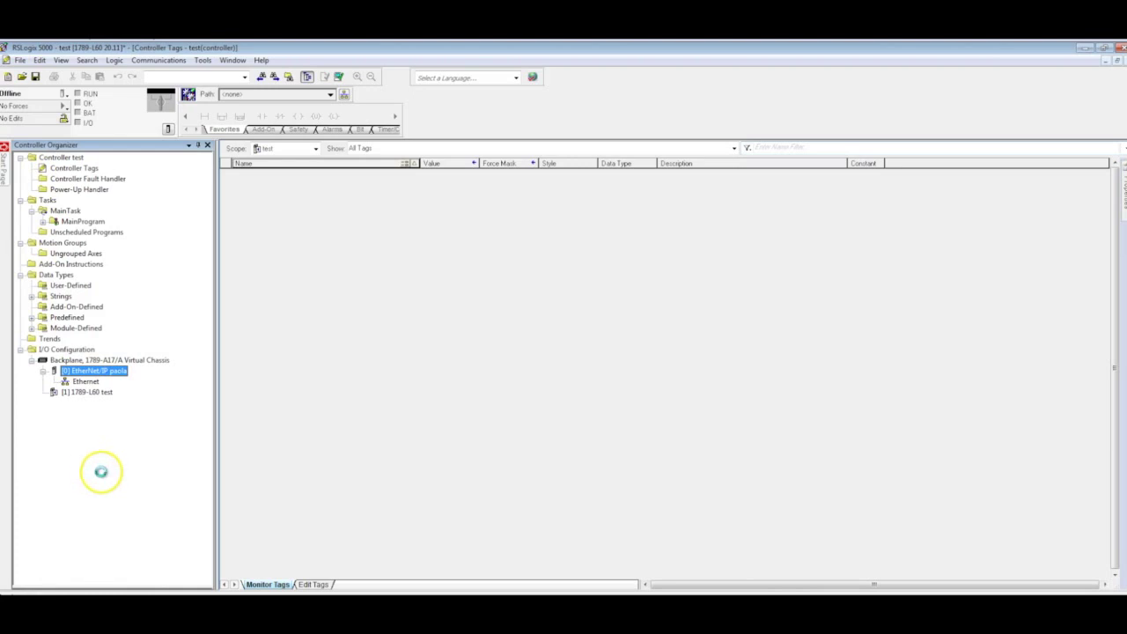
click(484, 232)
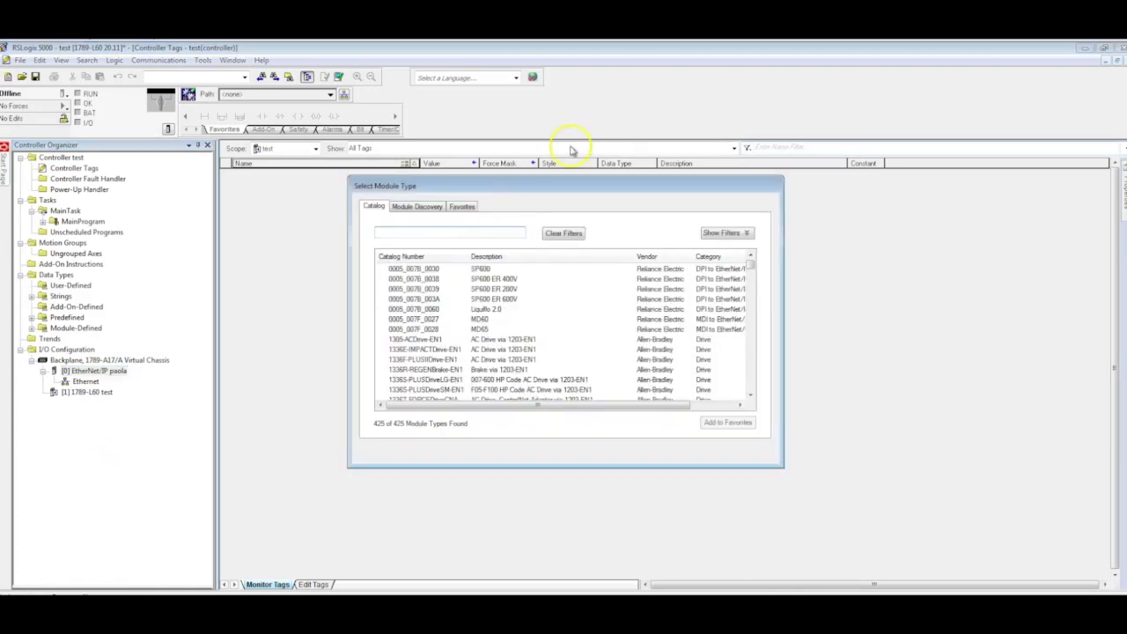
text(turck)
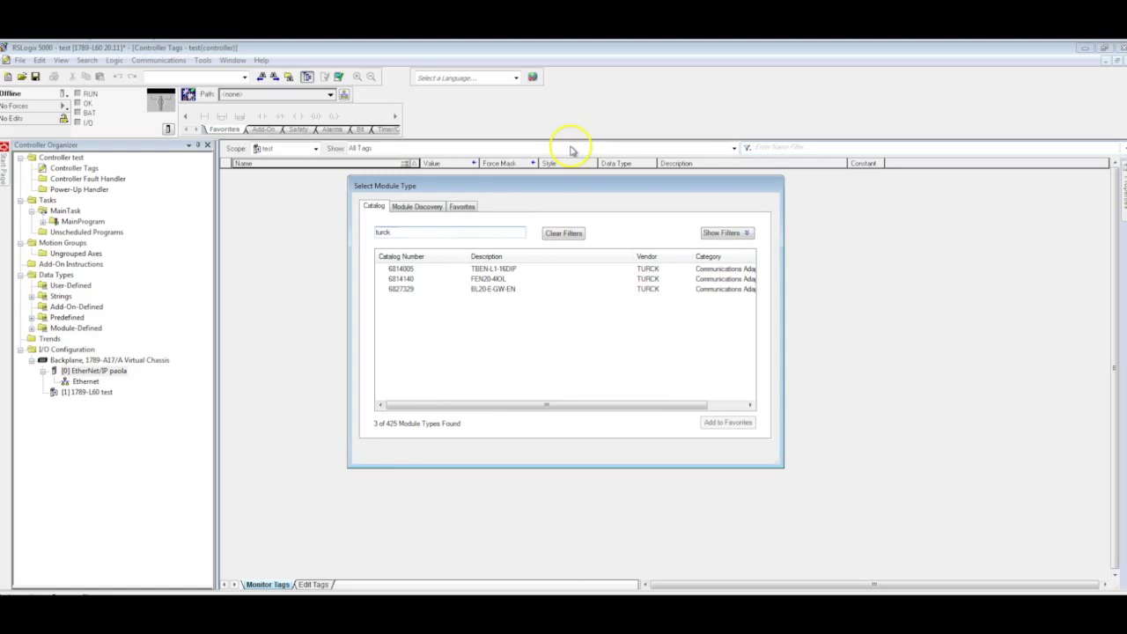
click(484, 279)
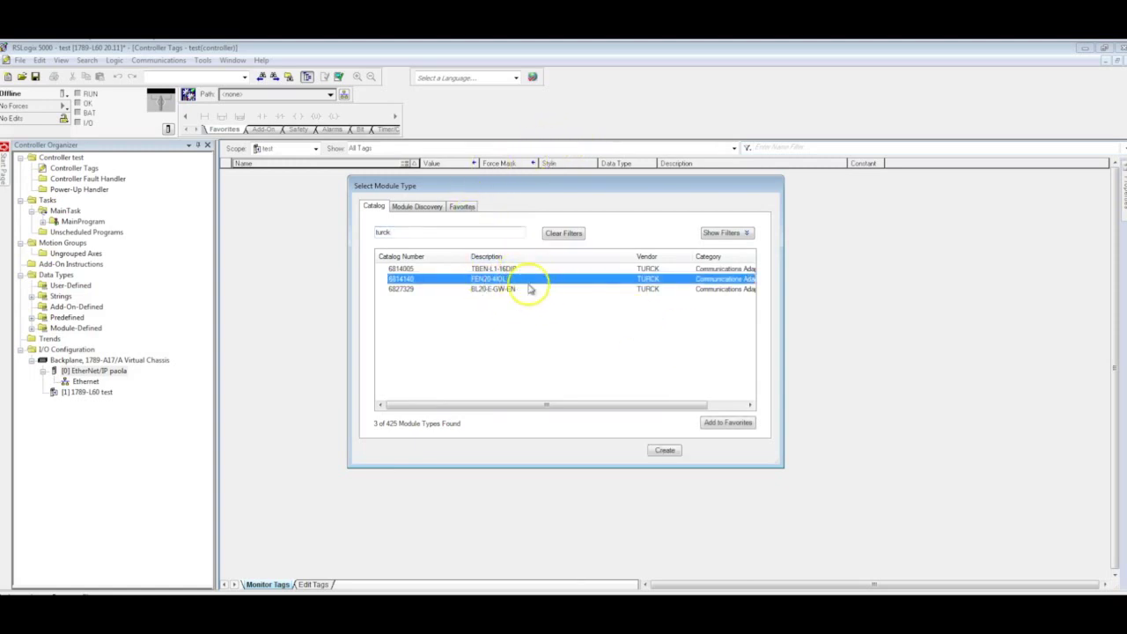
click(666, 451)
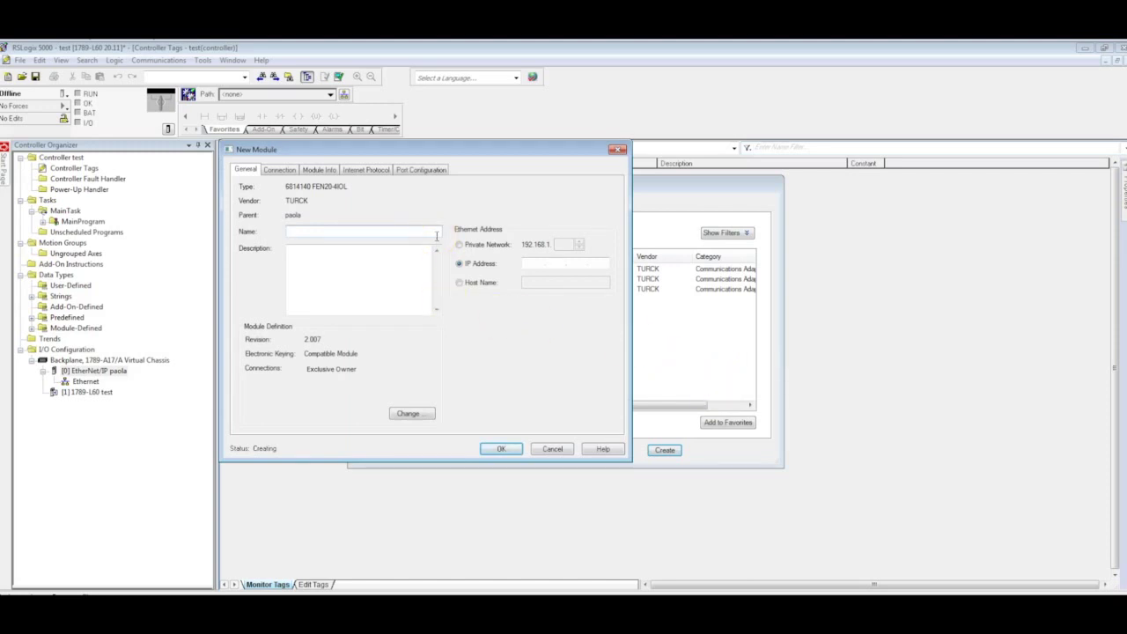
Name the module fen204iol at 192.168.1.109 and change its connection data type to INT
text(I)
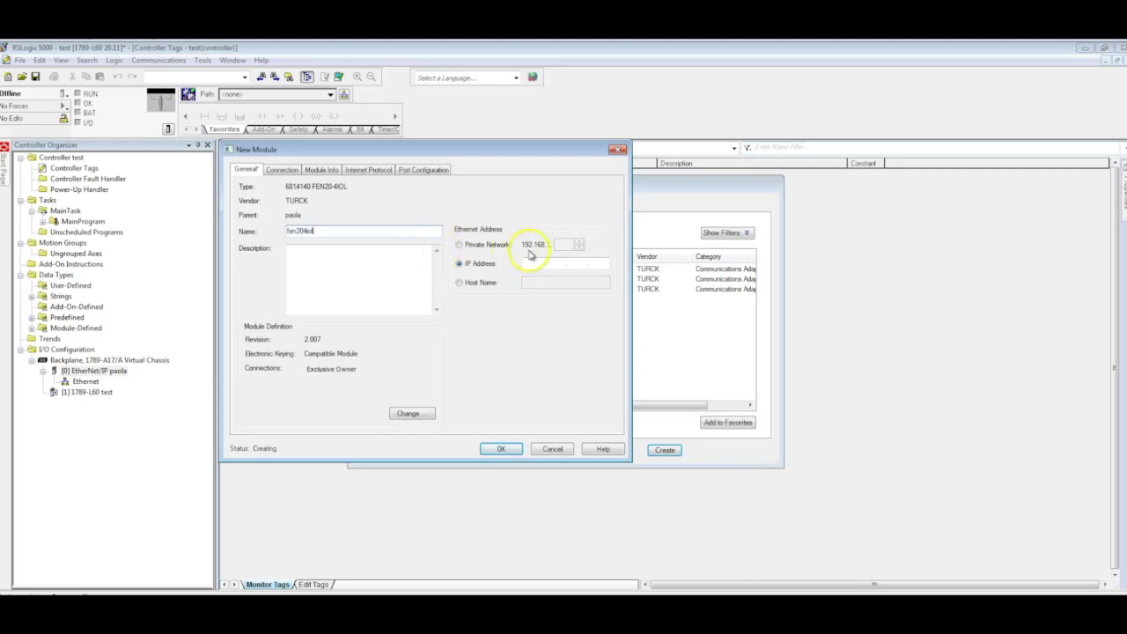
click(495, 247)
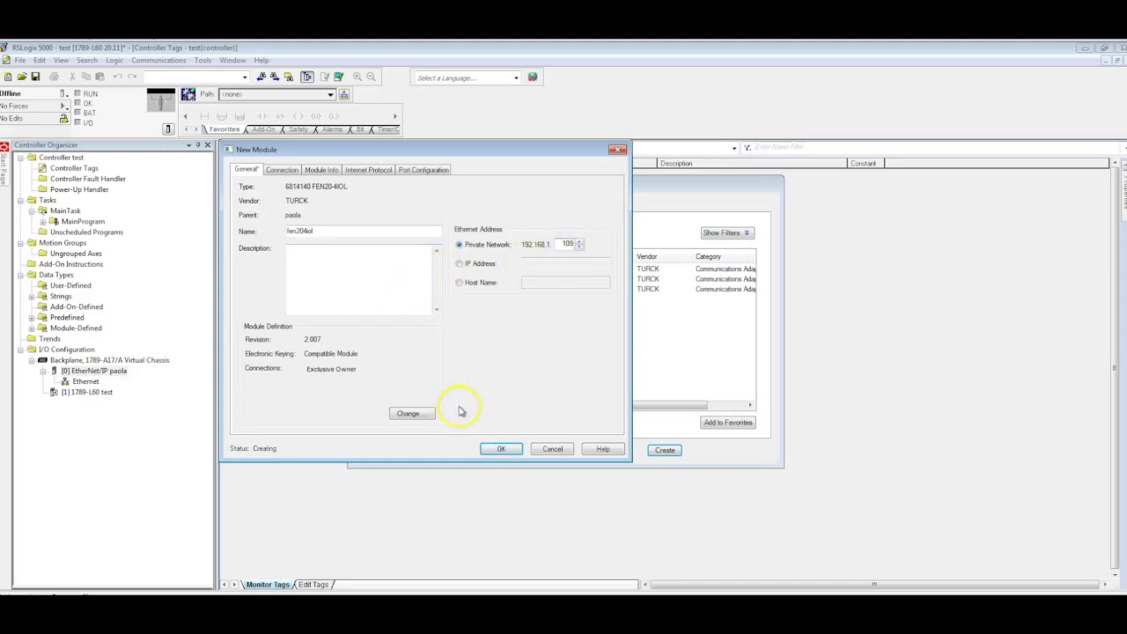
click(424, 419)
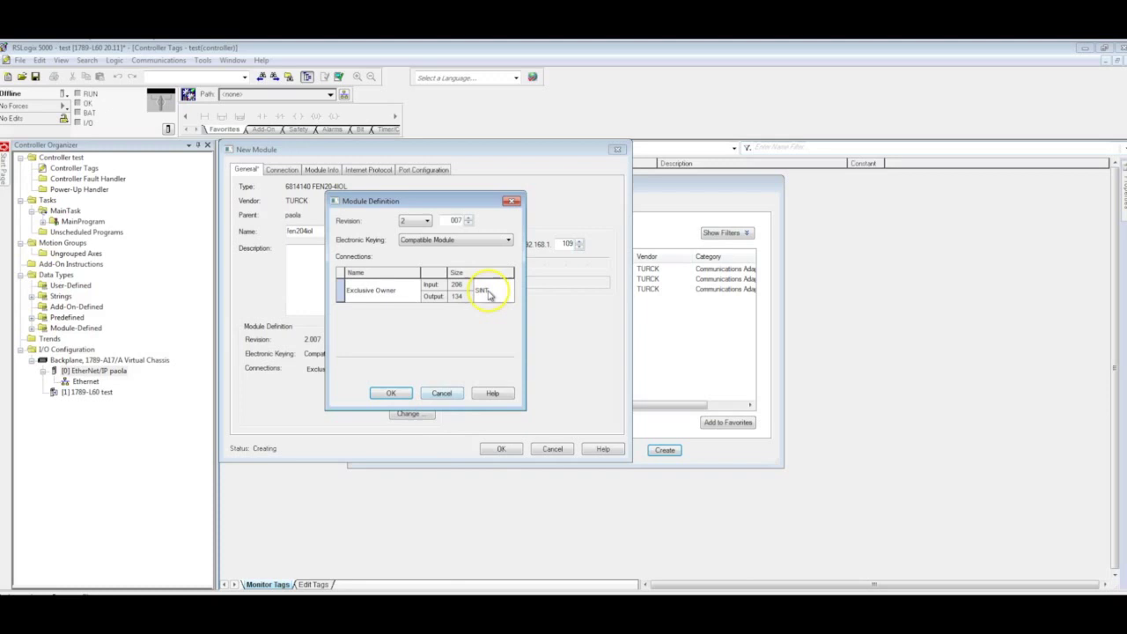
click(491, 295)
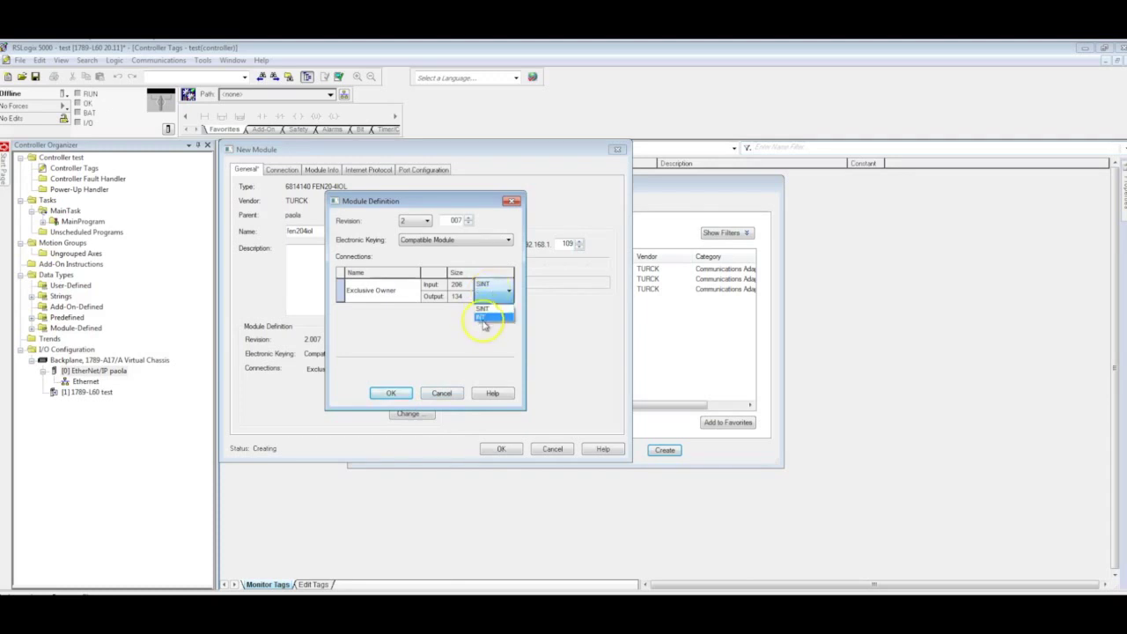
click(486, 317)
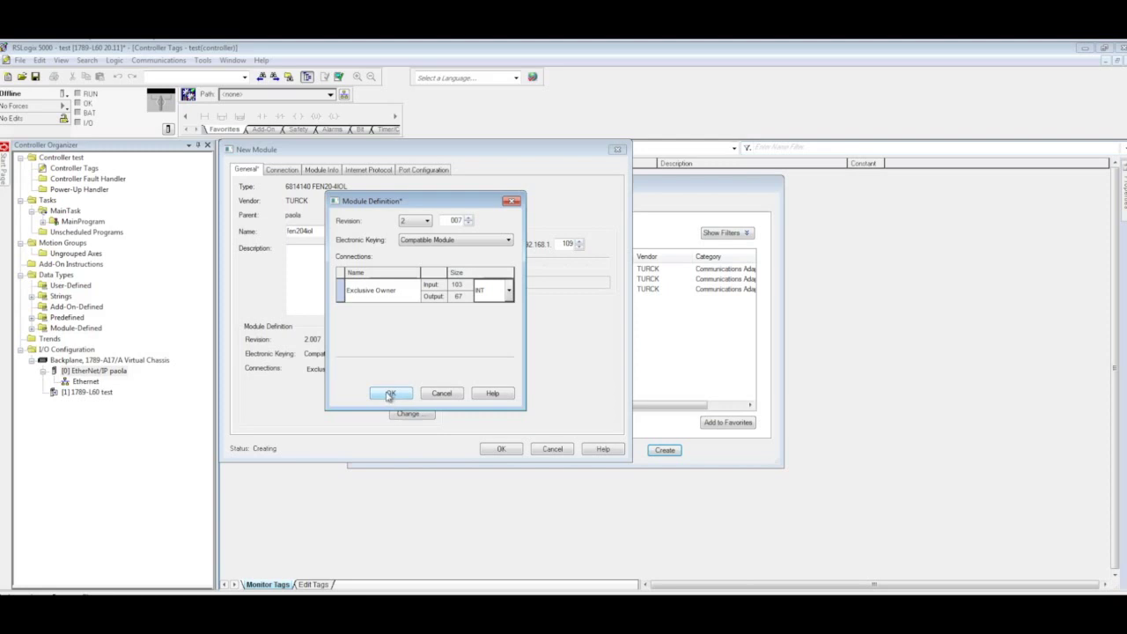
click(383, 396)
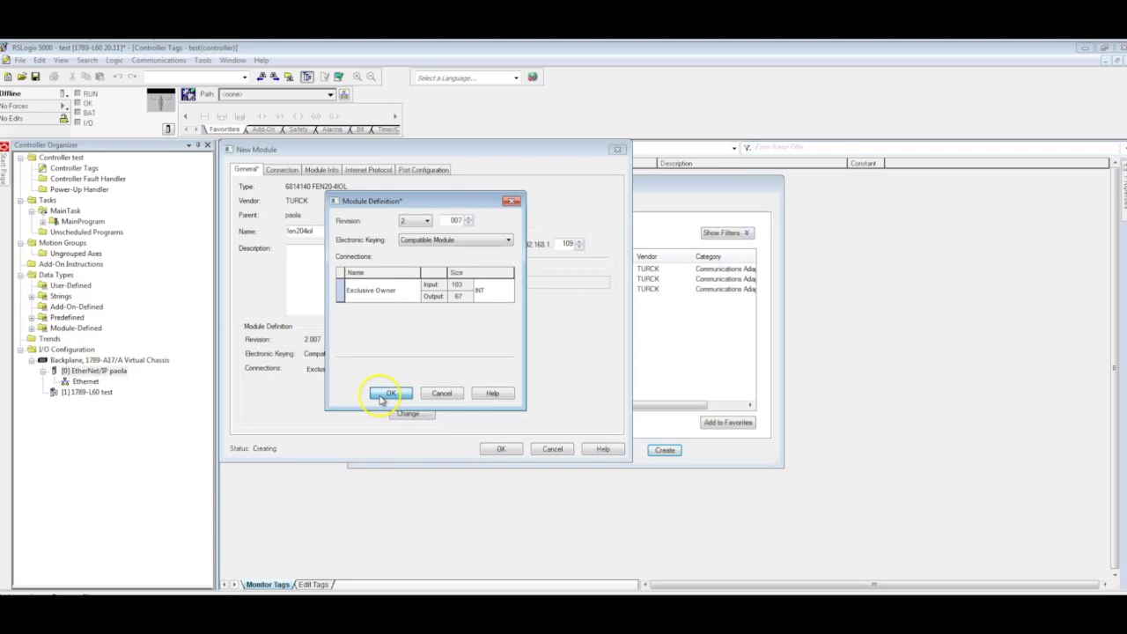
click(398, 335)
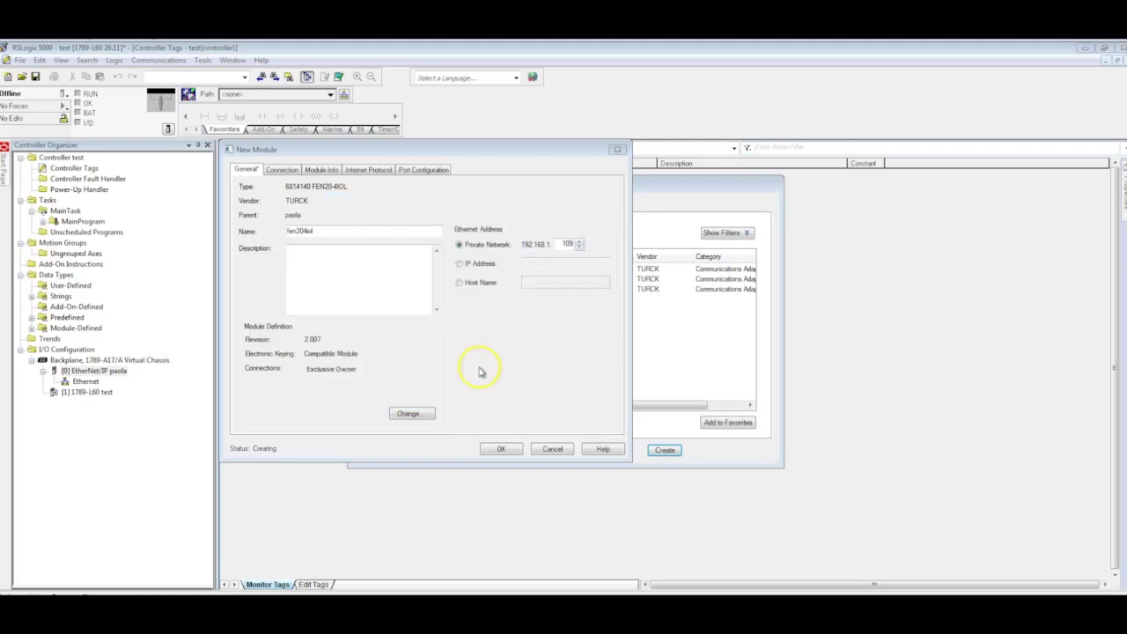
click(501, 450)
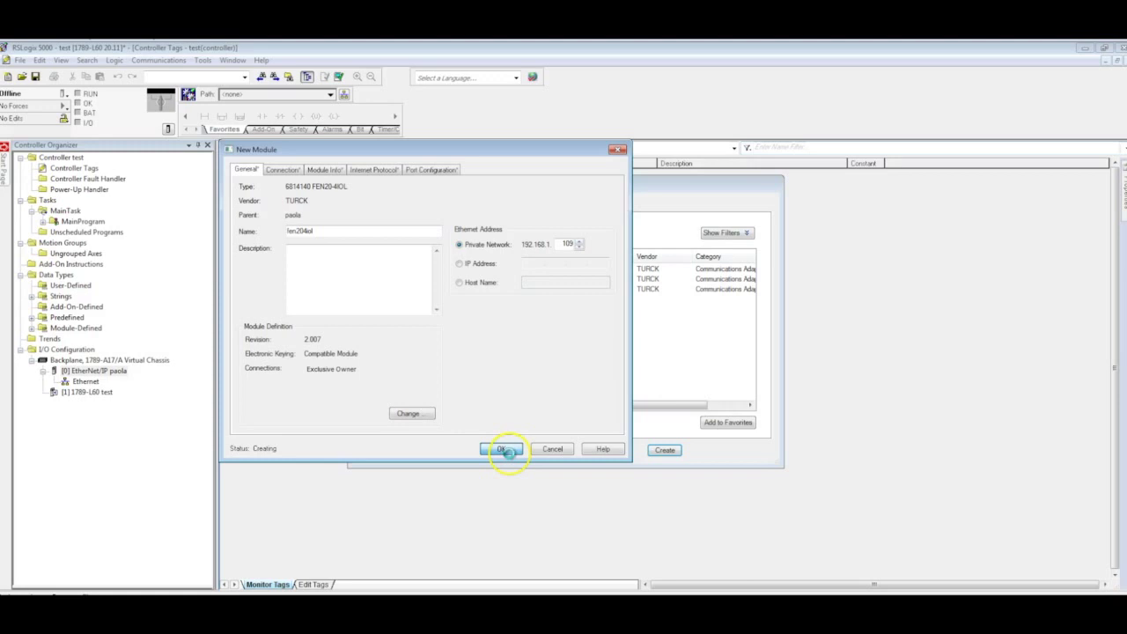
click(660, 453)
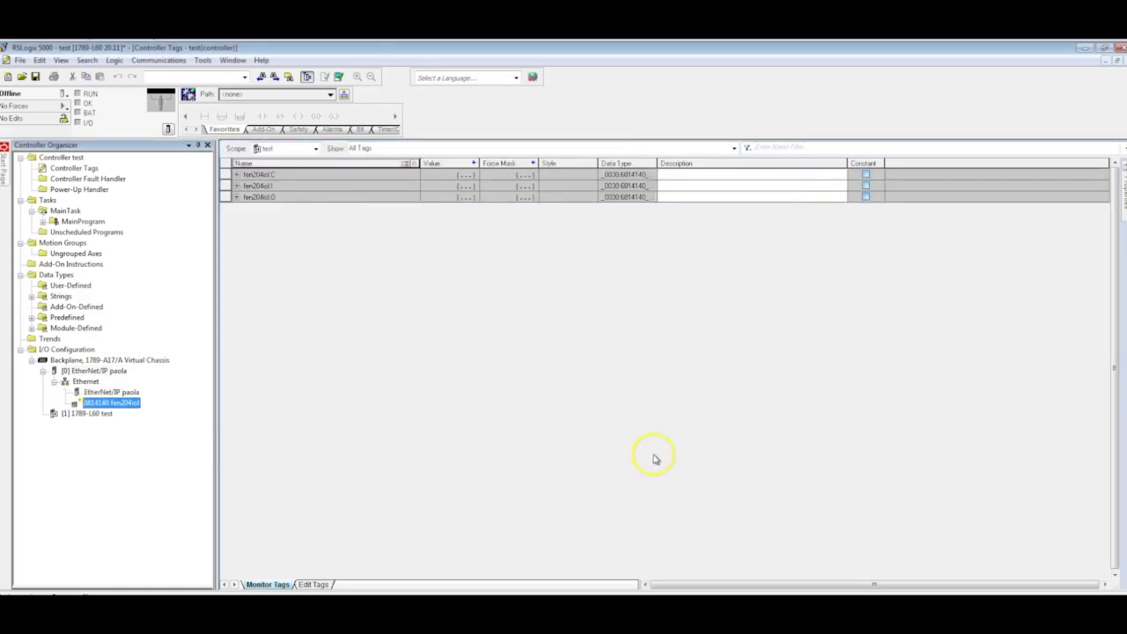
In Controller Tags, expand fen204iol:I and its Data array, inspect Data[5], then collapse it
click(103, 398)
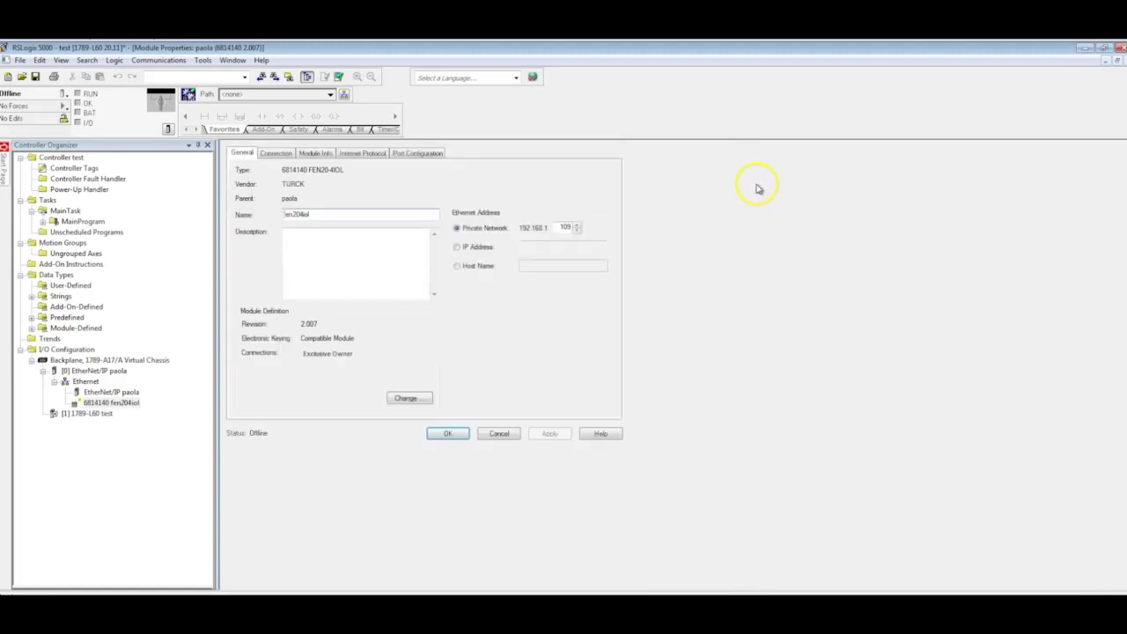
click(78, 168)
double_click(78, 168)
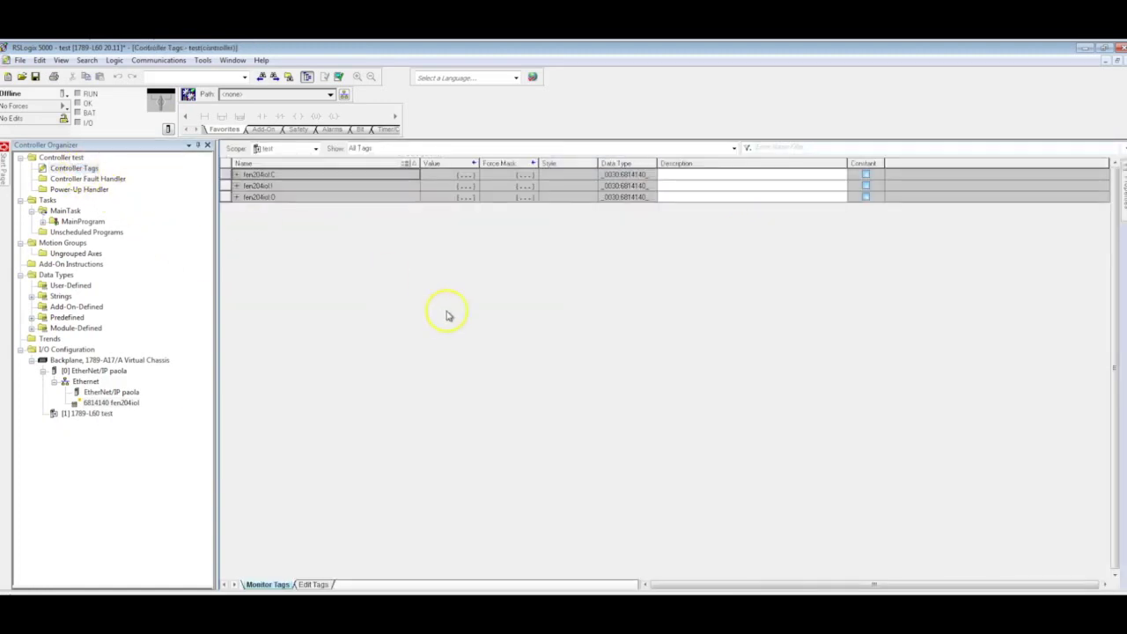
click(236, 186)
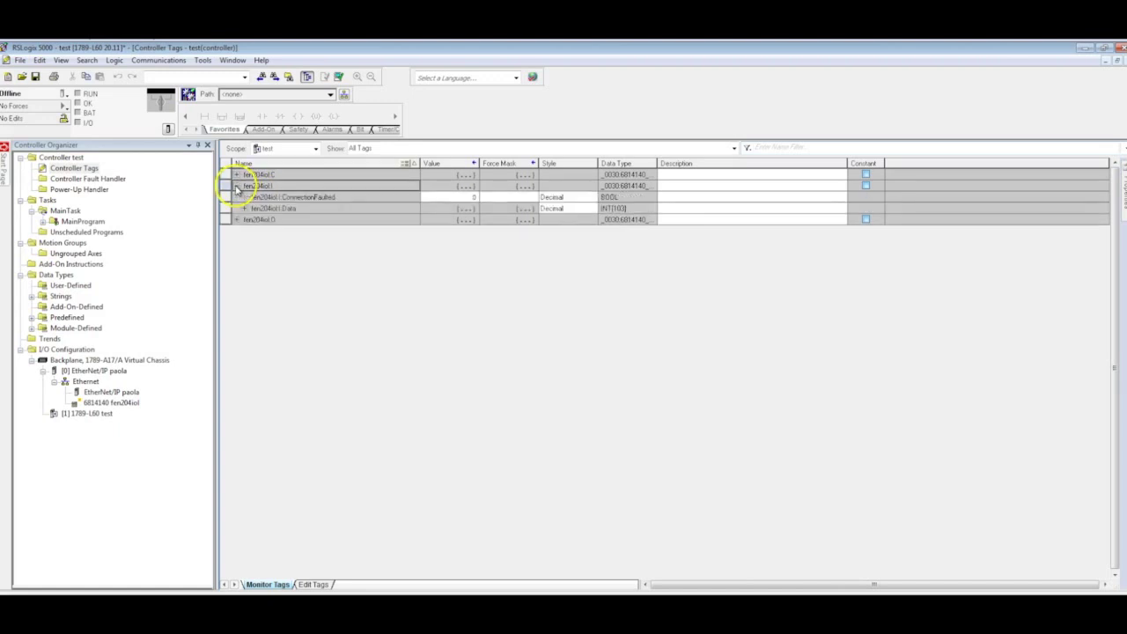
click(244, 209)
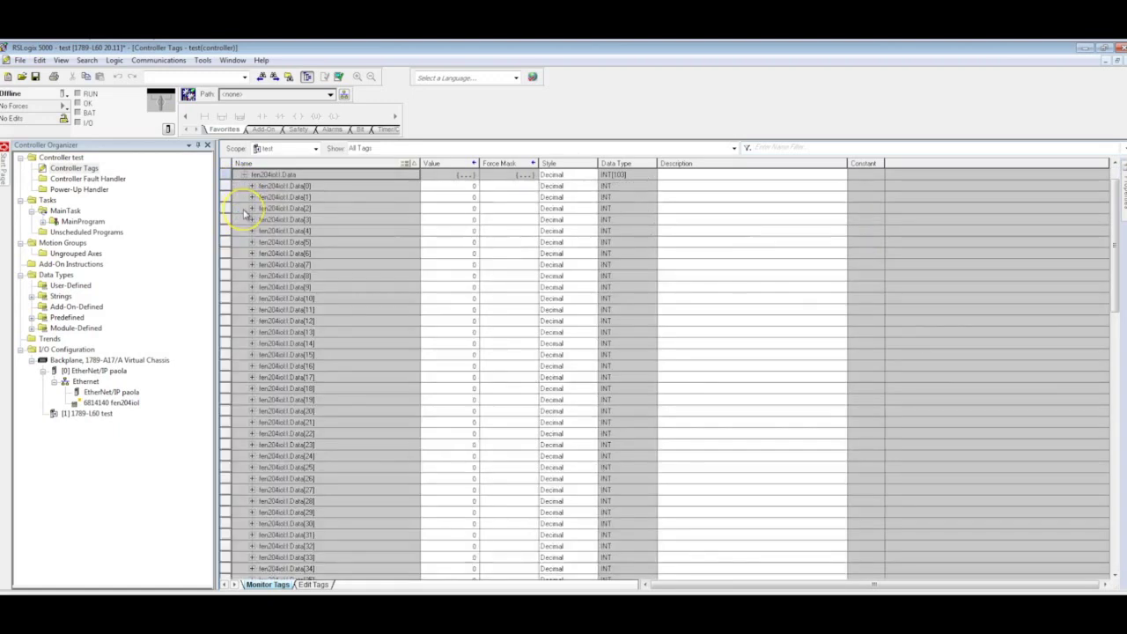
click(327, 243)
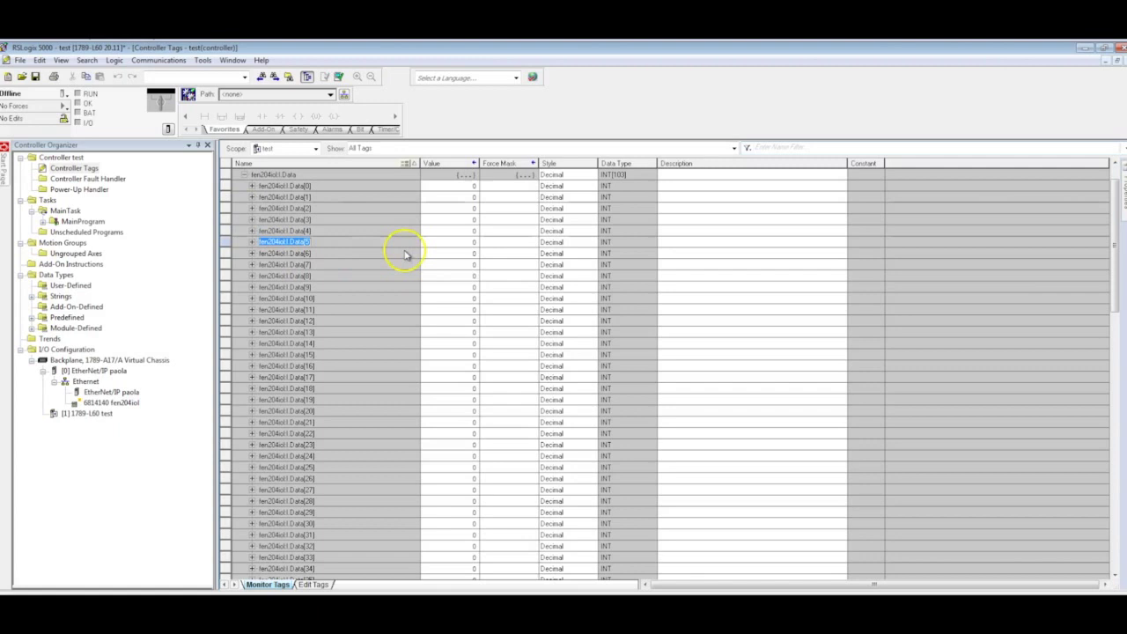
click(680, 244)
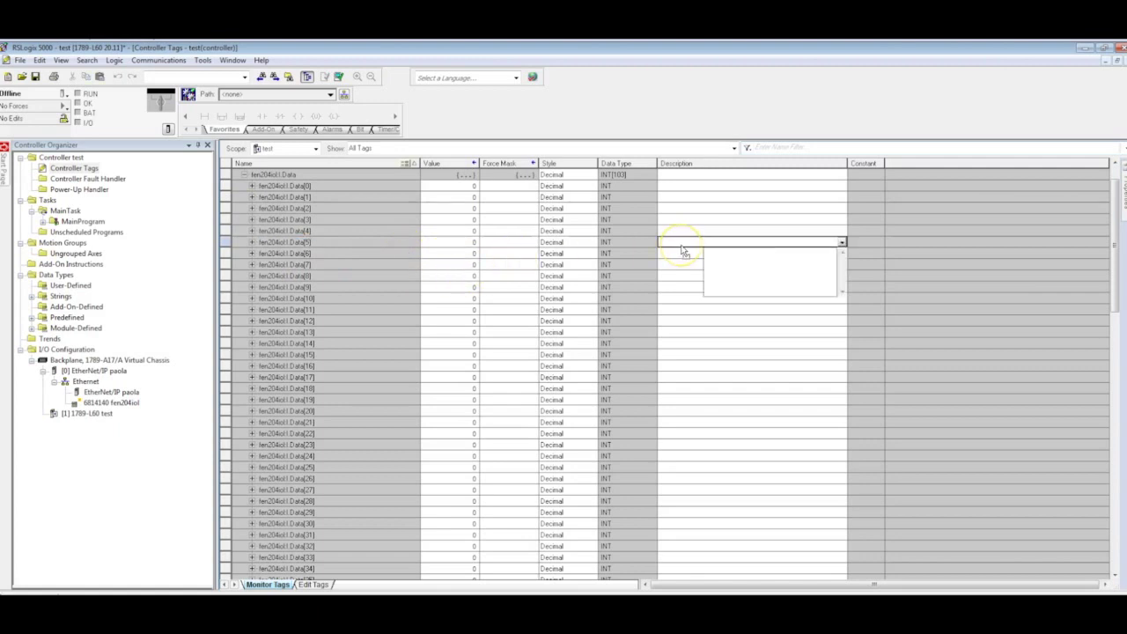
click(328, 254)
scroll(333, 262, up, 1)
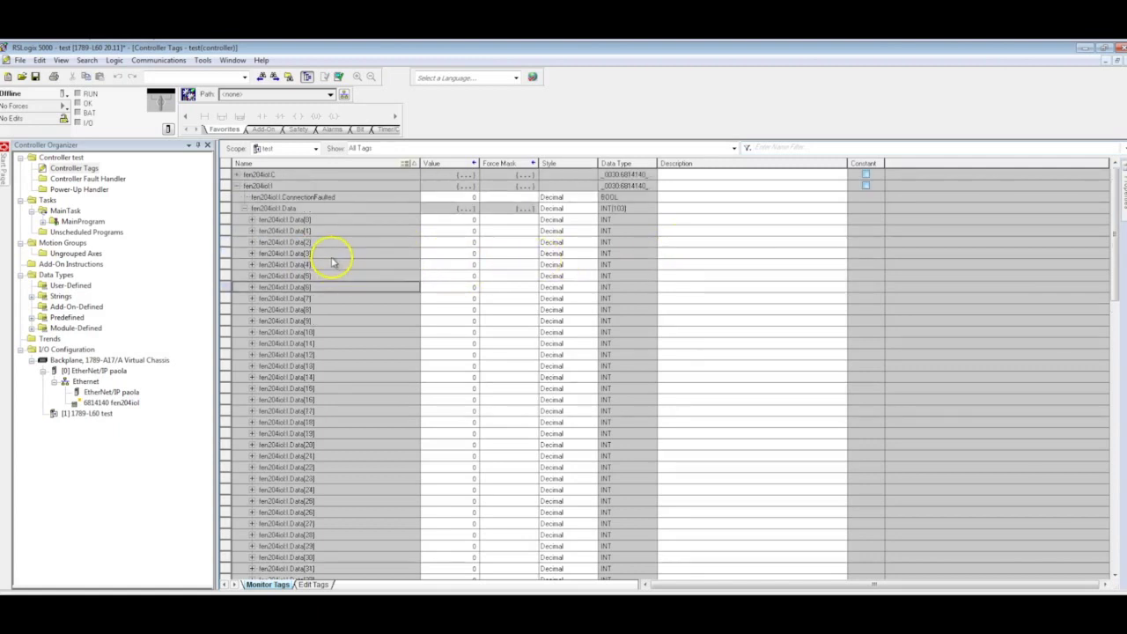
click(239, 187)
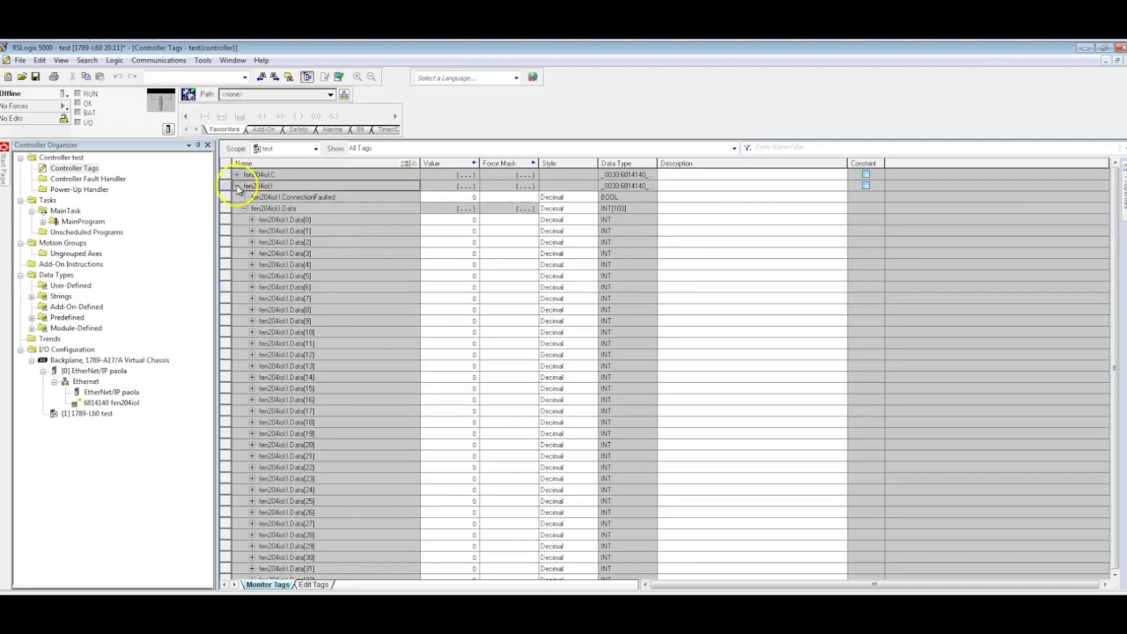
click(238, 187)
Expand fen204iol:C and browse its IO-Link port configuration members, such as port 2 operation mode
click(236, 174)
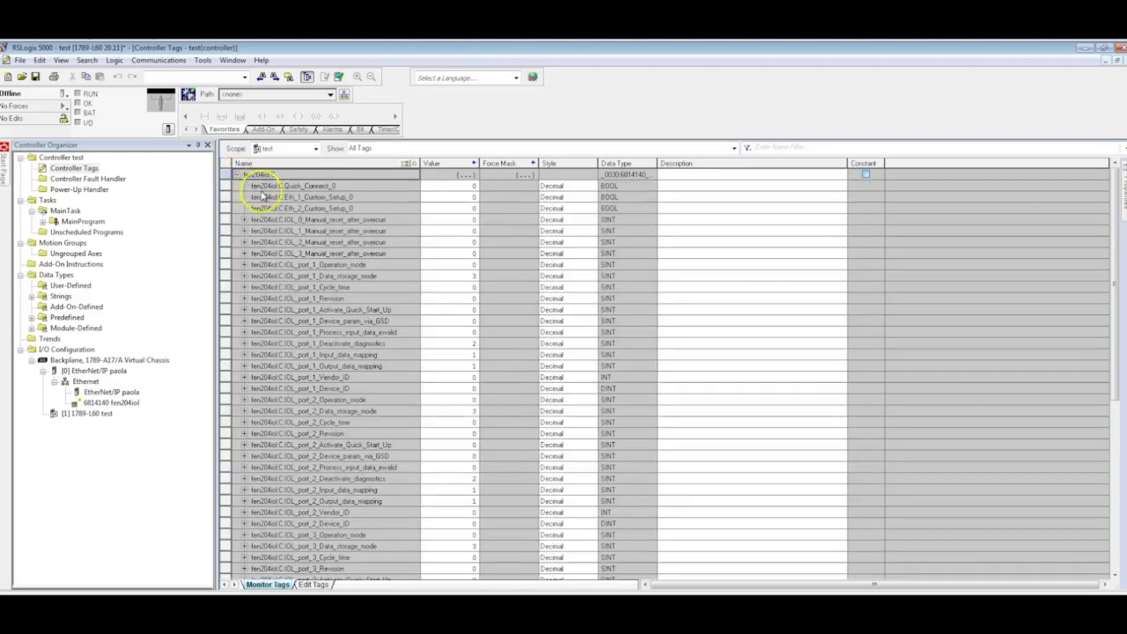
click(361, 398)
scroll(361, 399, down, 1)
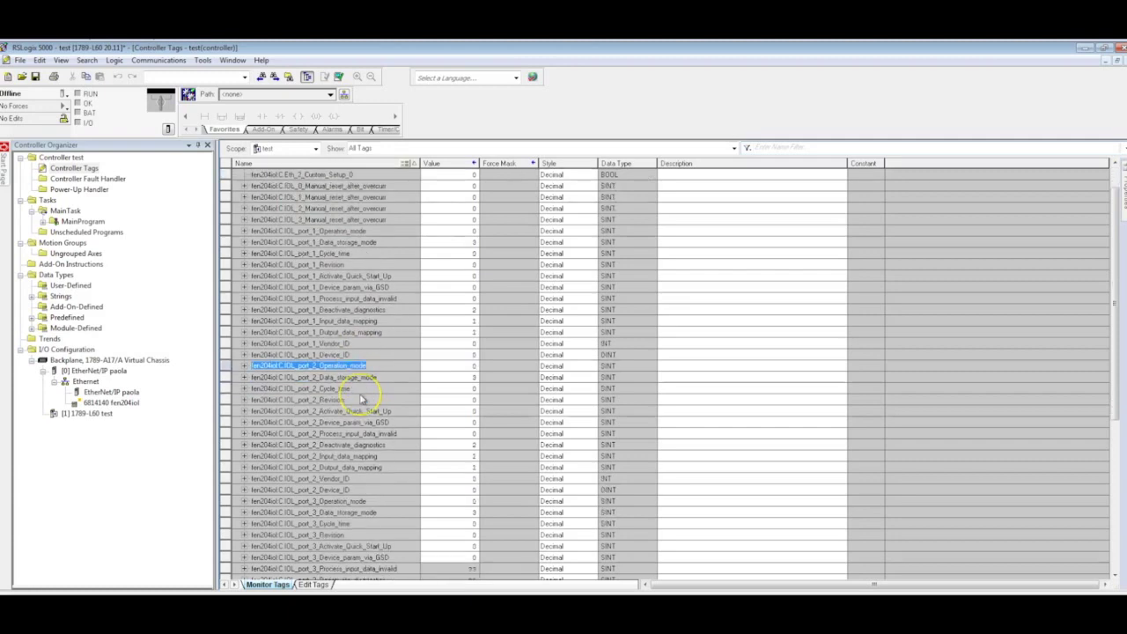
scroll(361, 400, down, 7)
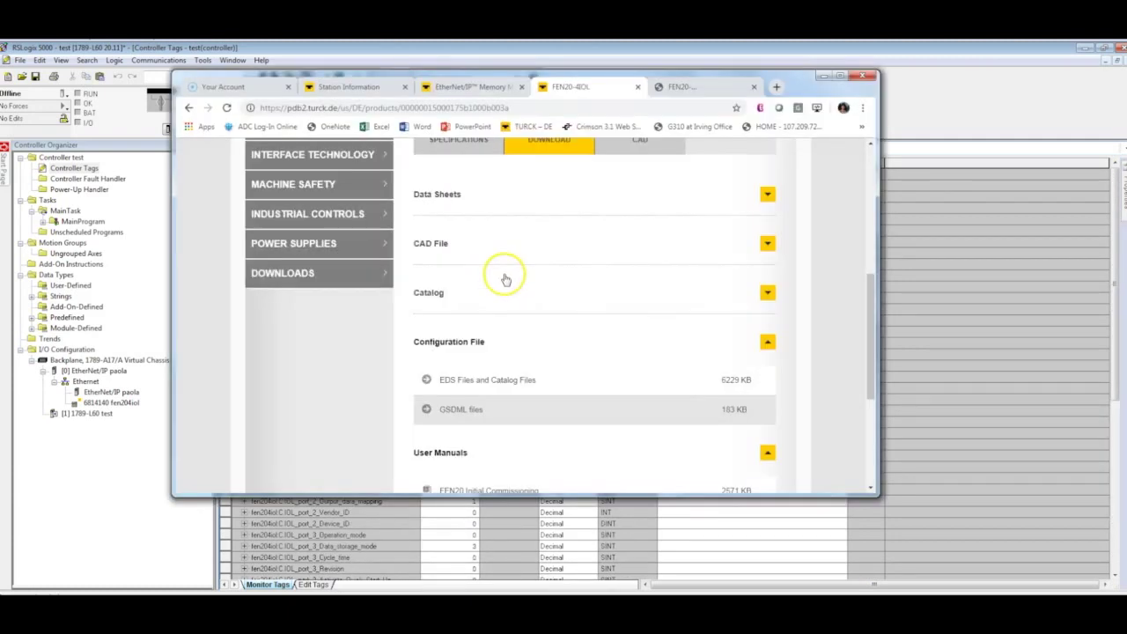
scroll(503, 276, up, 10)
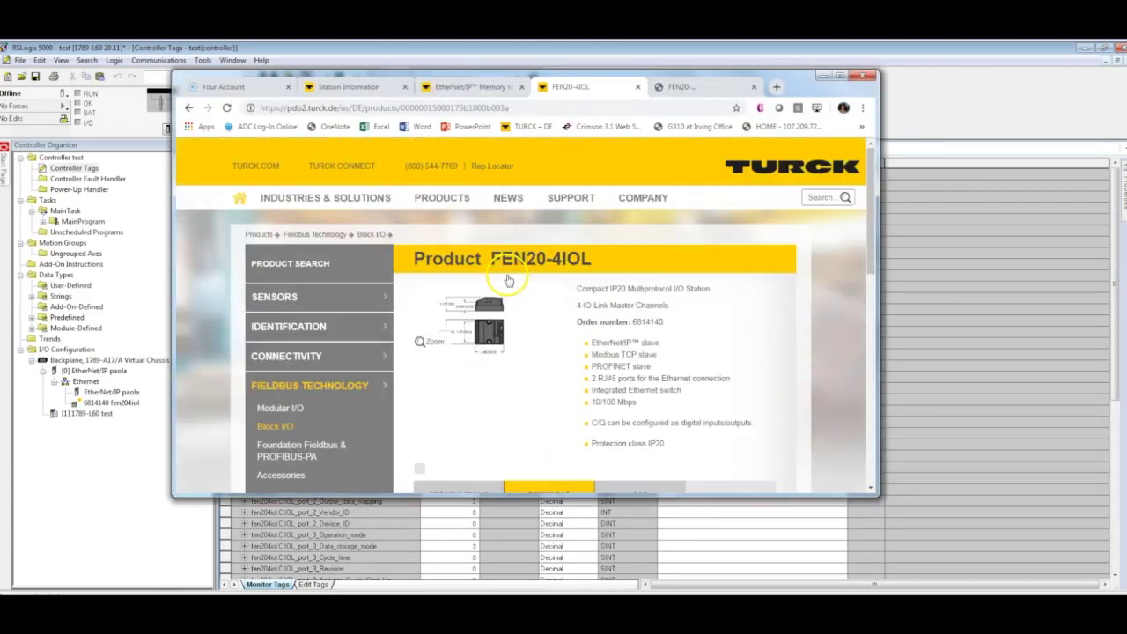
Open the FEN20's EtherNet/IP Memory Map page and scroll through its Input Data Mapping tables
click(474, 86)
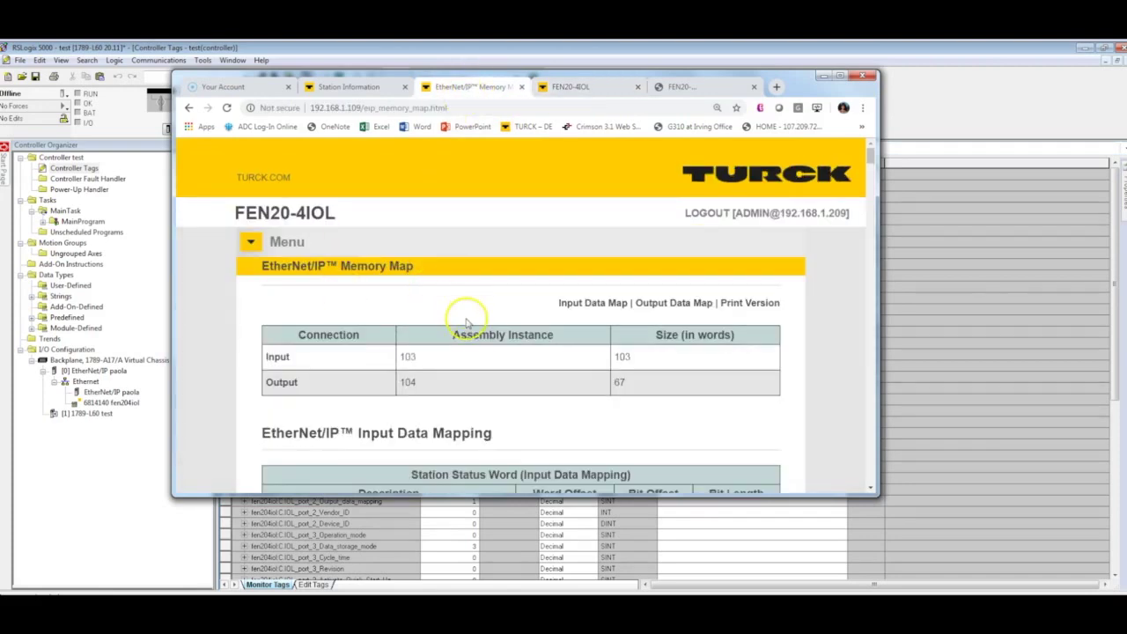
scroll(516, 328, down, 1)
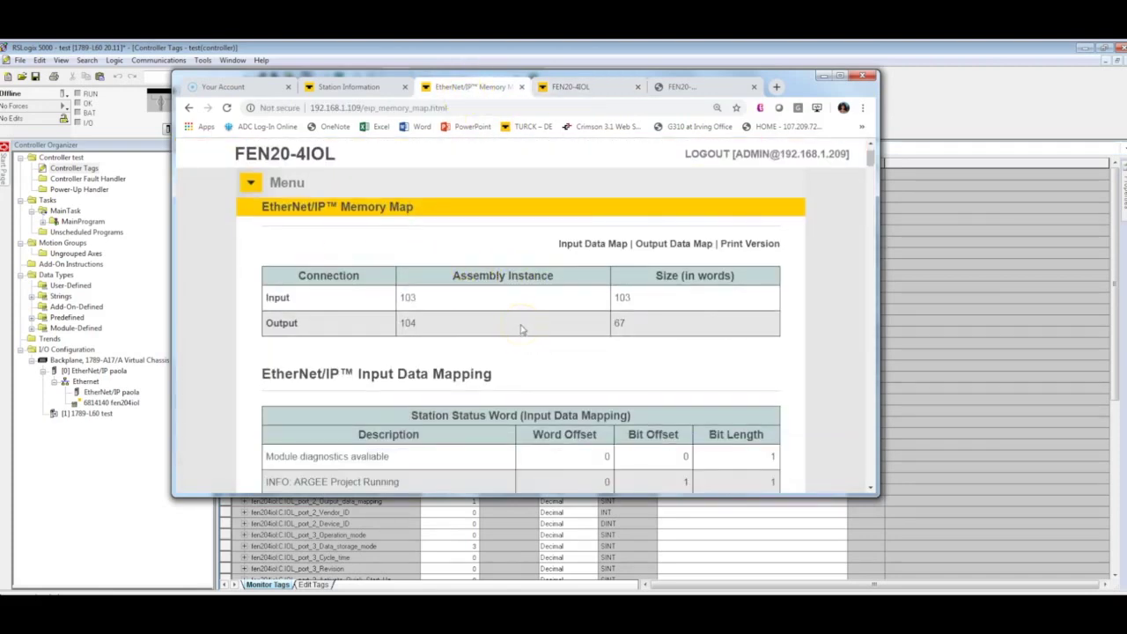
scroll(521, 329, down, 3)
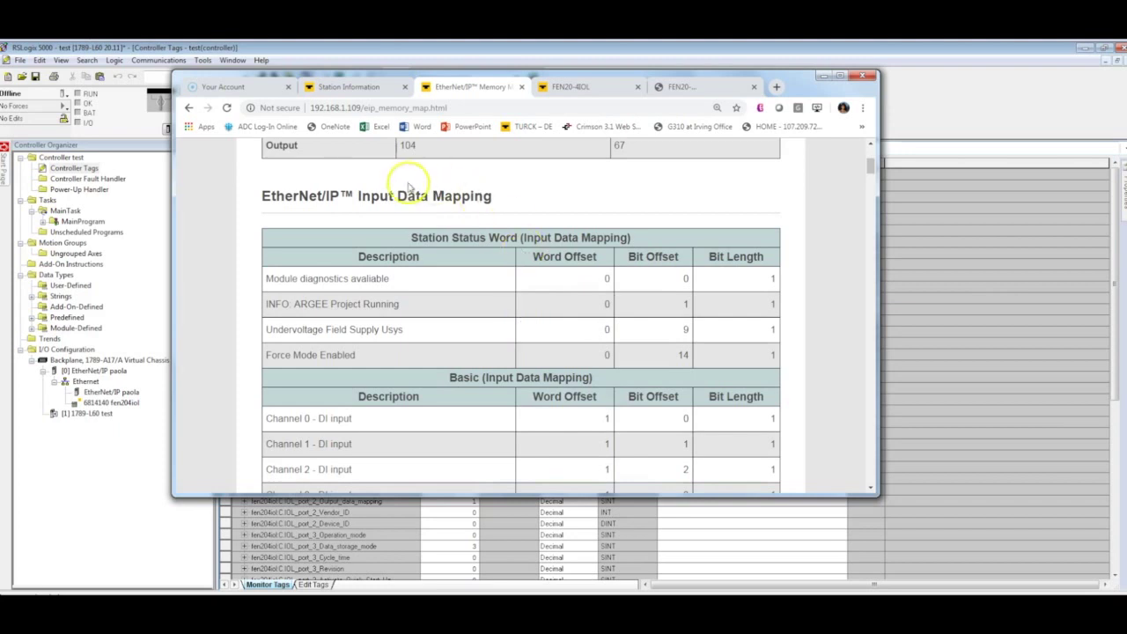
scroll(720, 356, down, 2)
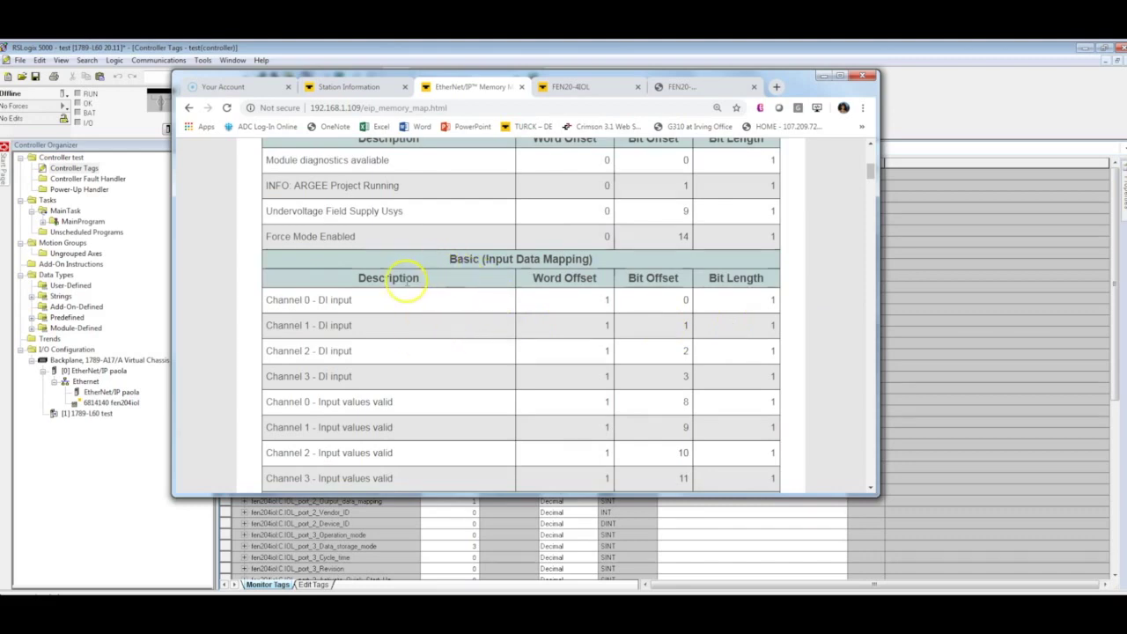
scroll(483, 307, down, 3)
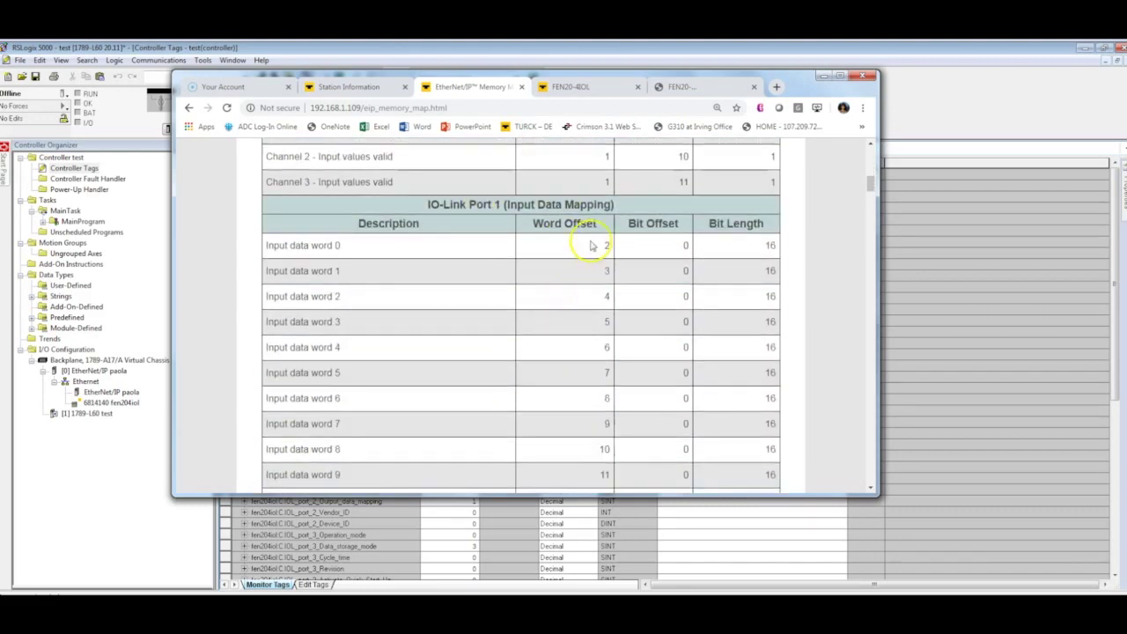
click(612, 271)
scroll(533, 321, down, 3)
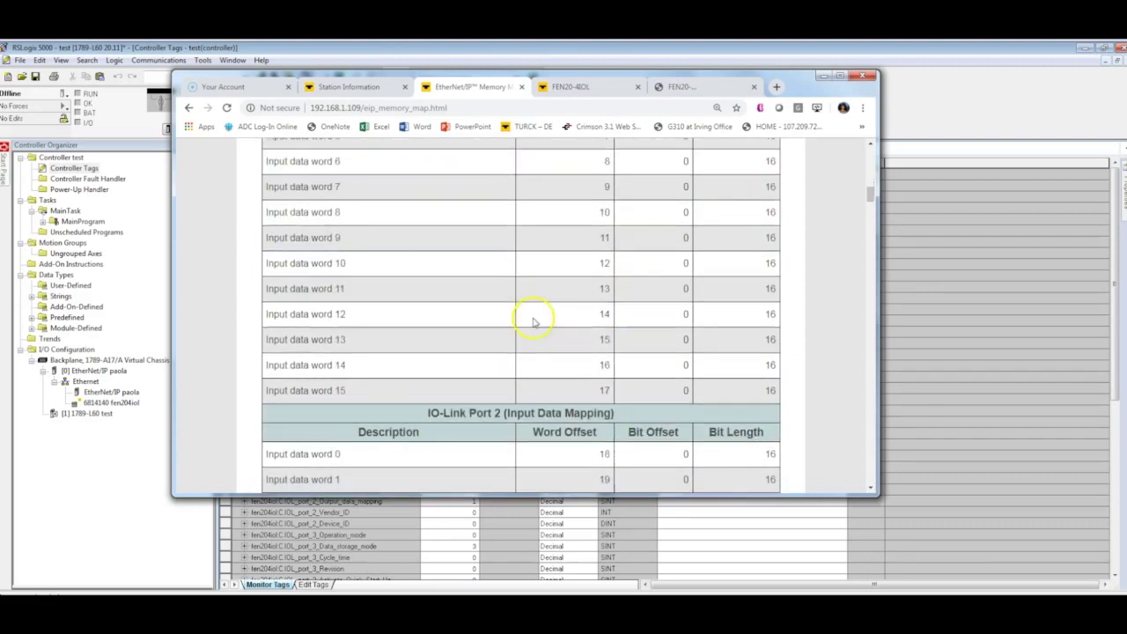
scroll(535, 326, down, 6)
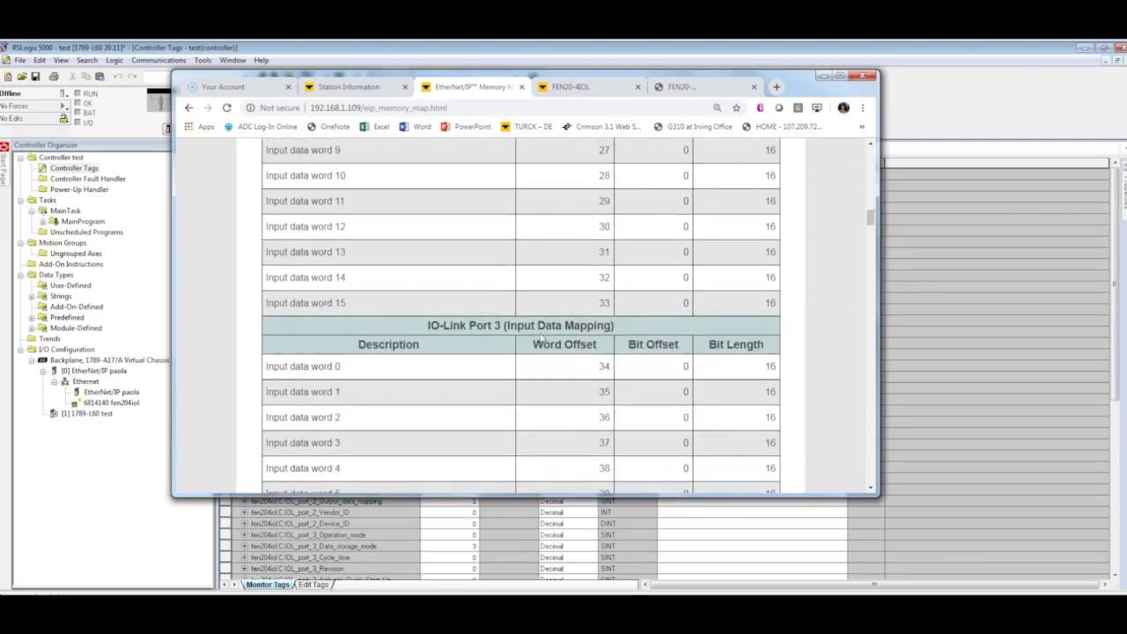
scroll(620, 221, up, 5)
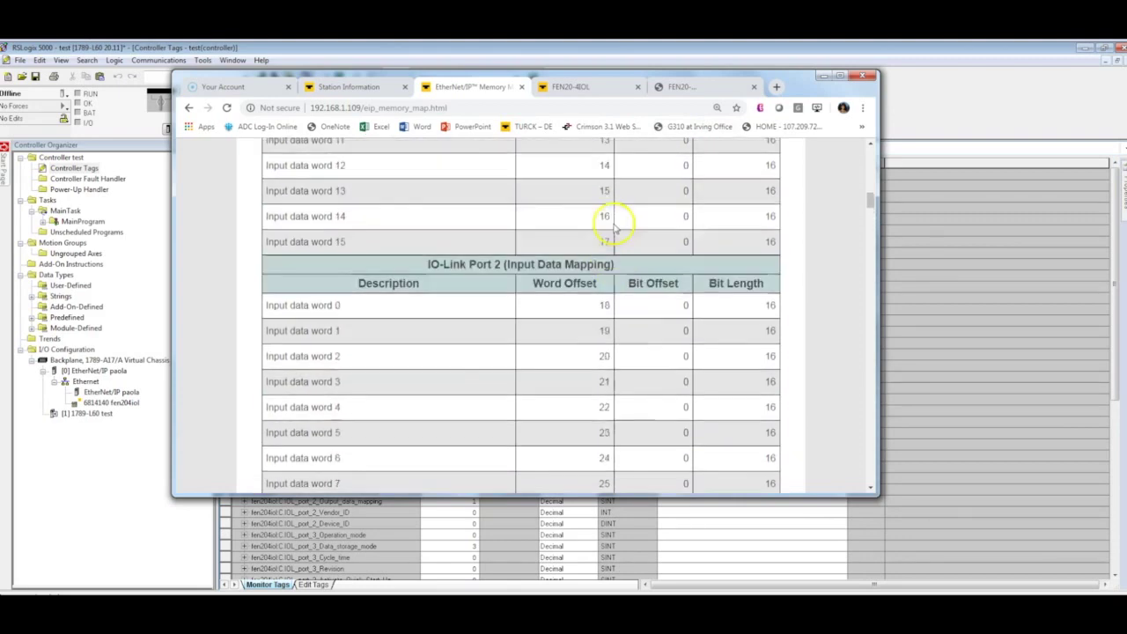
scroll(614, 225, up, 6)
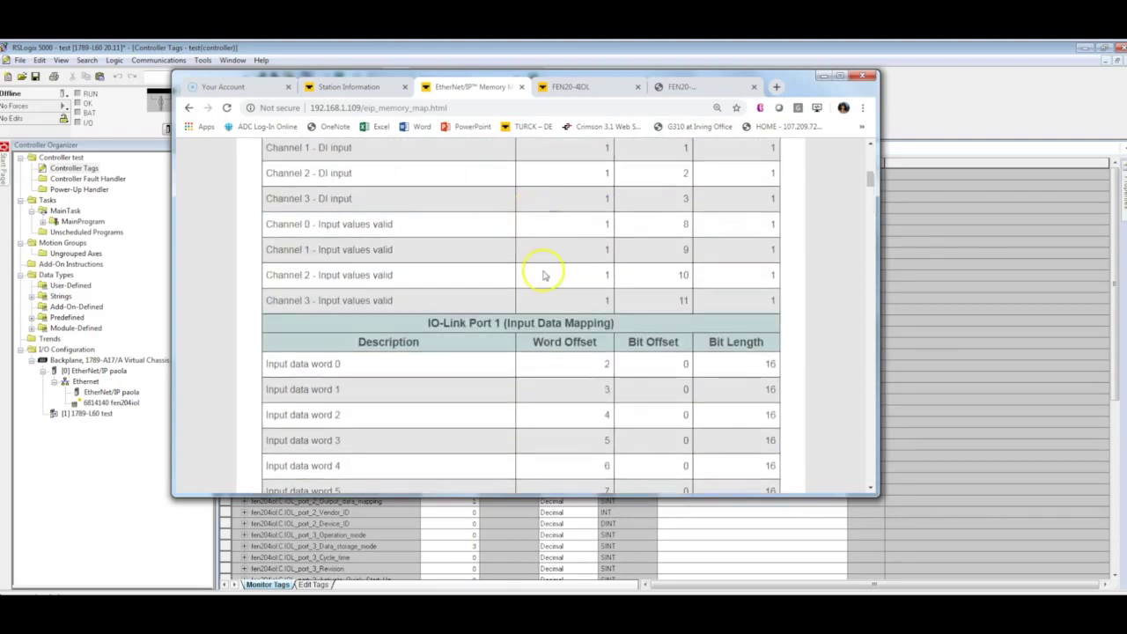
scroll(543, 276, up, 3)
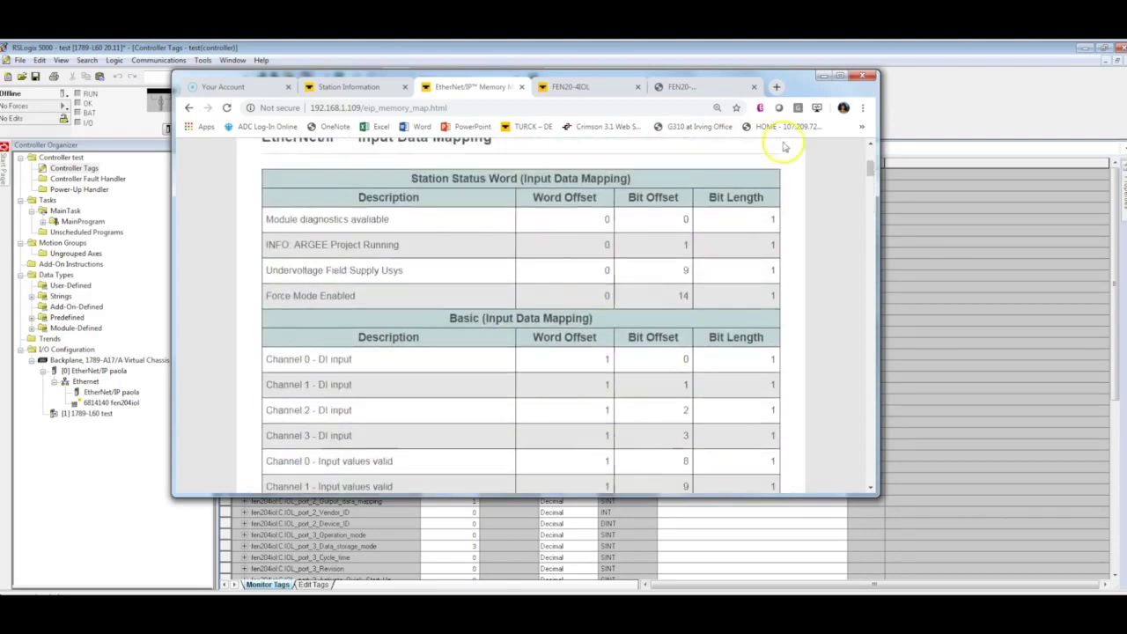
Minimize Chrome, then return to the FEN20-4IOL product page tab
click(824, 74)
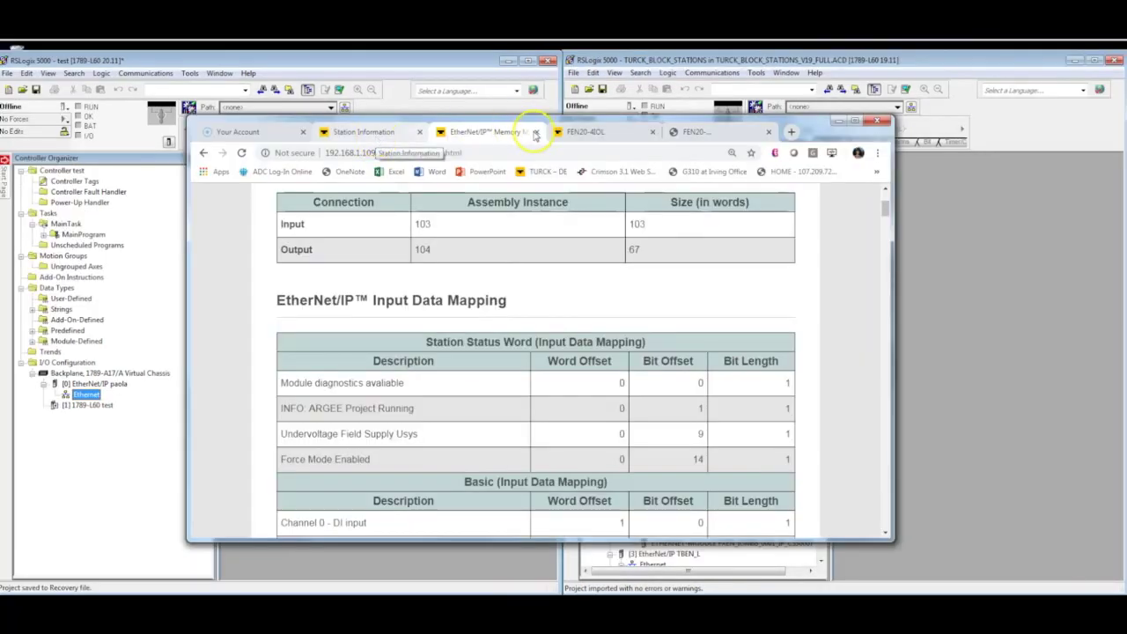
click(574, 132)
scroll(541, 234, up, 3)
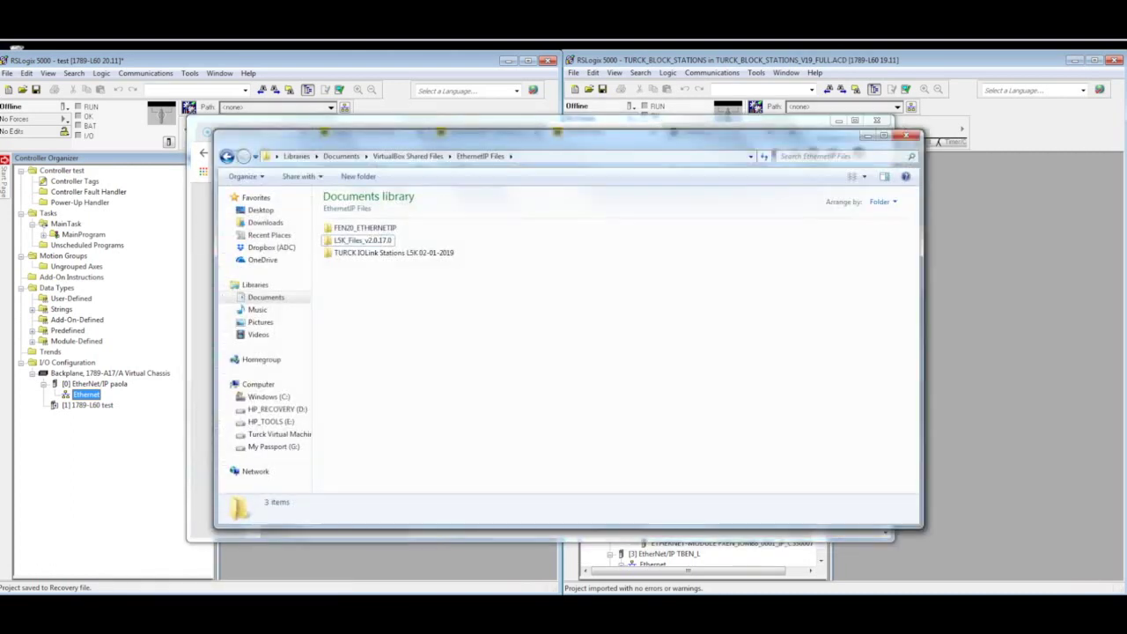
Check the TURCK-EDS folder, then open L5K_Files_v2.0.17.0 and select TURCK_BLOCK_STATIONS_V19_FULL.L5K
key(alt+Tab)
double_click(360, 228)
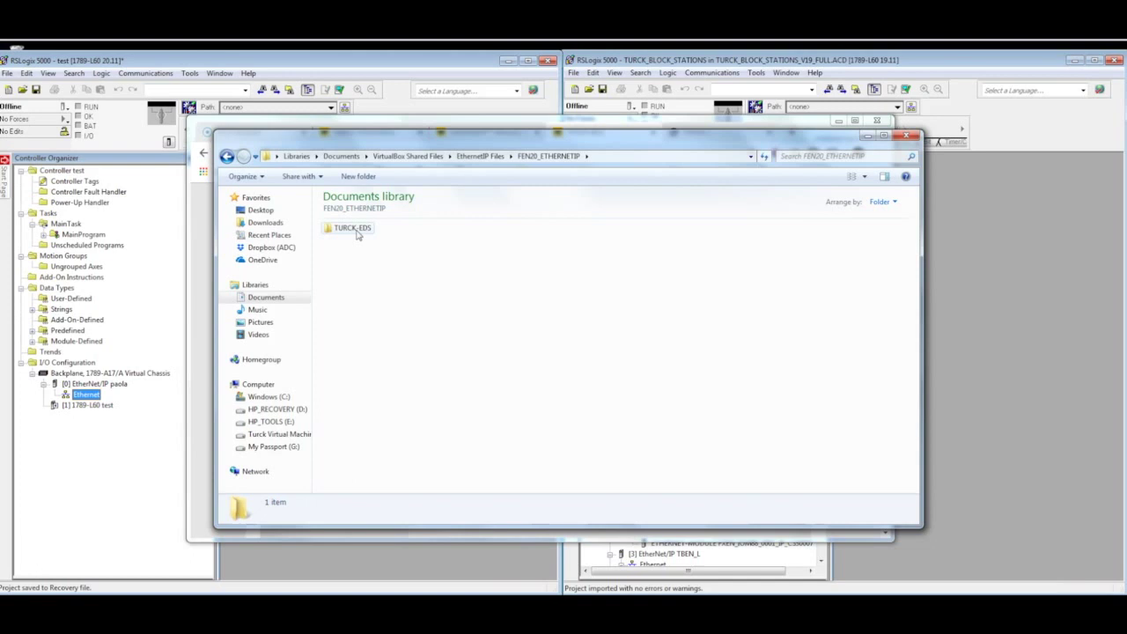
double_click(354, 229)
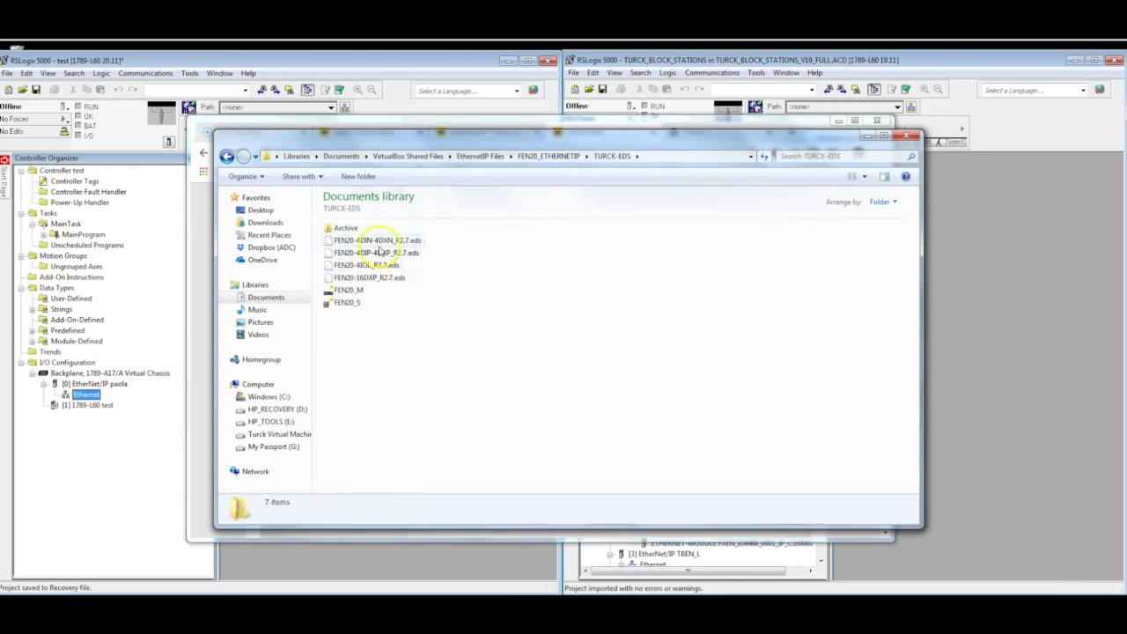
click(228, 157)
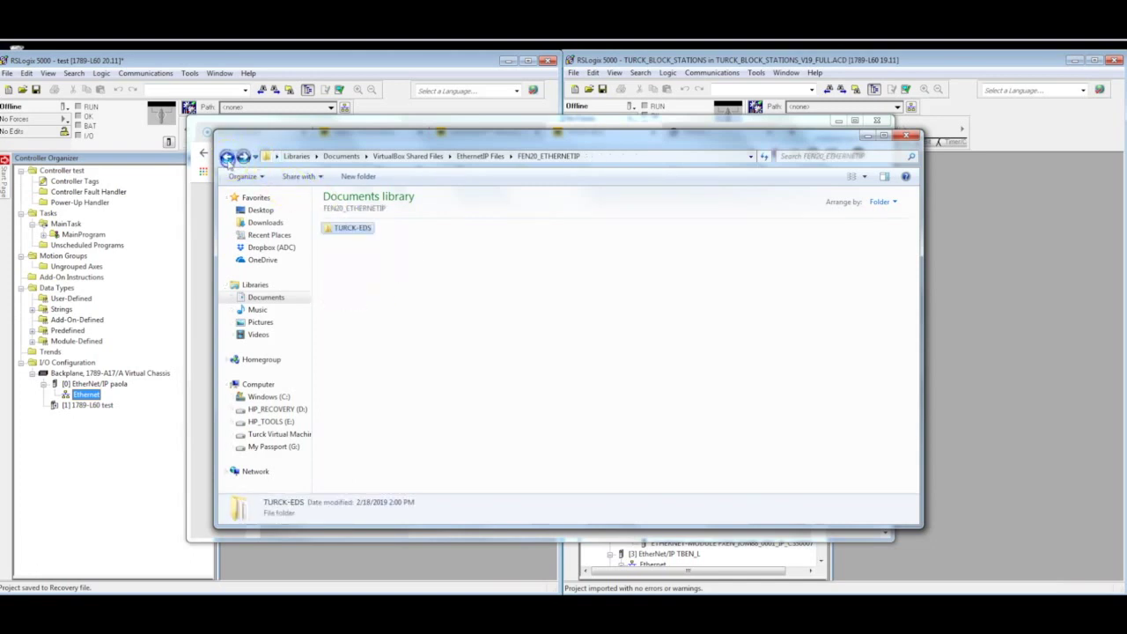
click(227, 157)
double_click(348, 233)
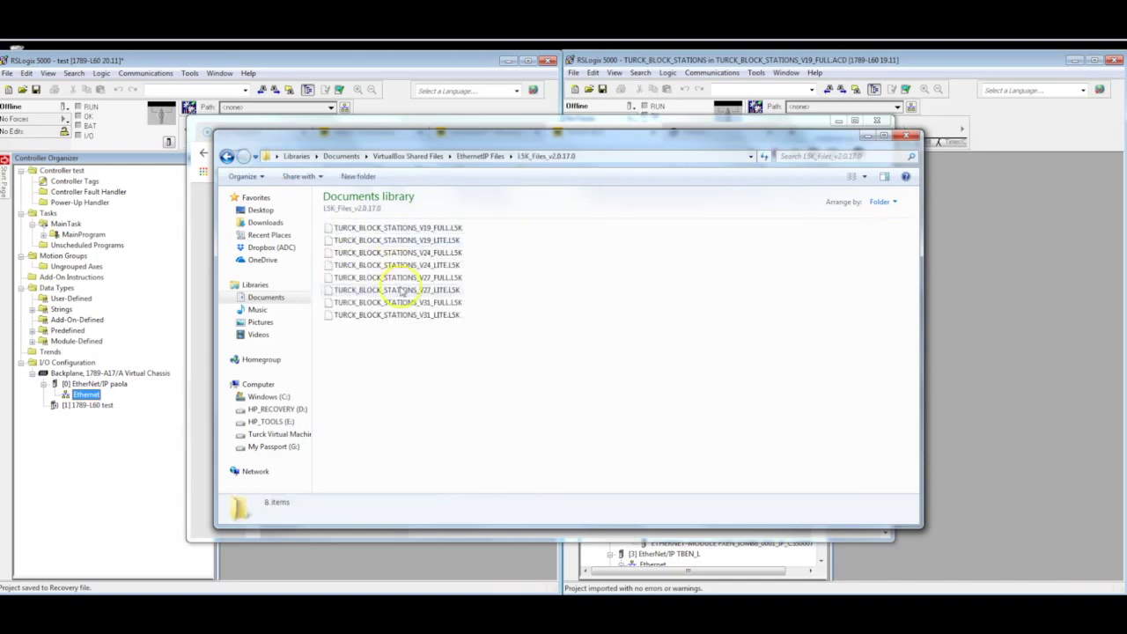
click(441, 228)
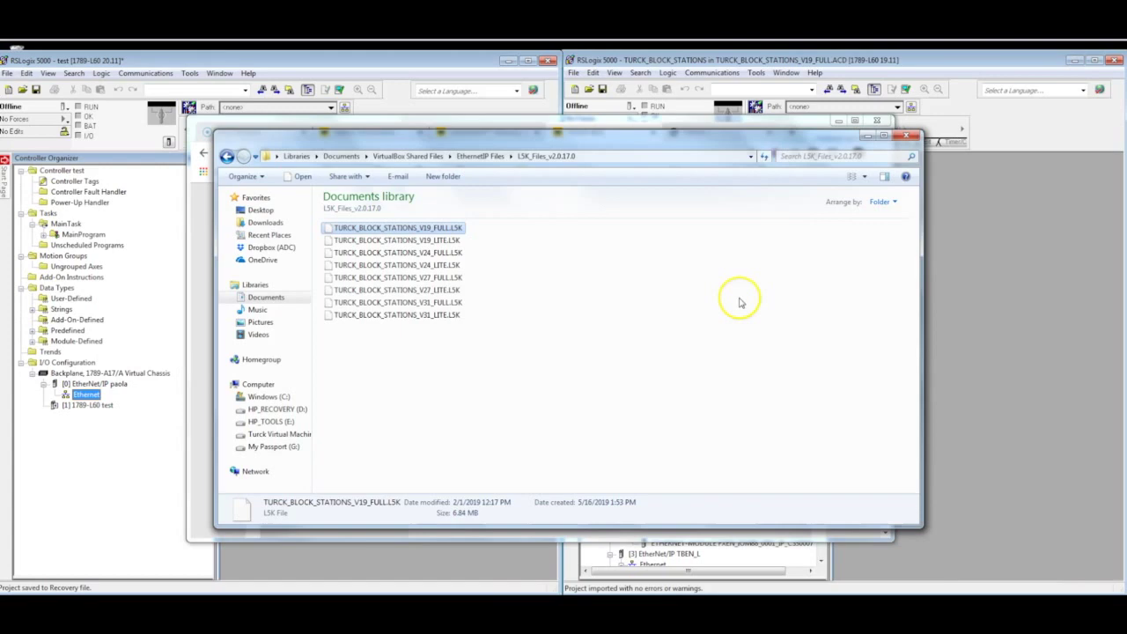
Close the file window, return to the EtherNet/IP Memory Map page, and minimize Chrome
click(869, 132)
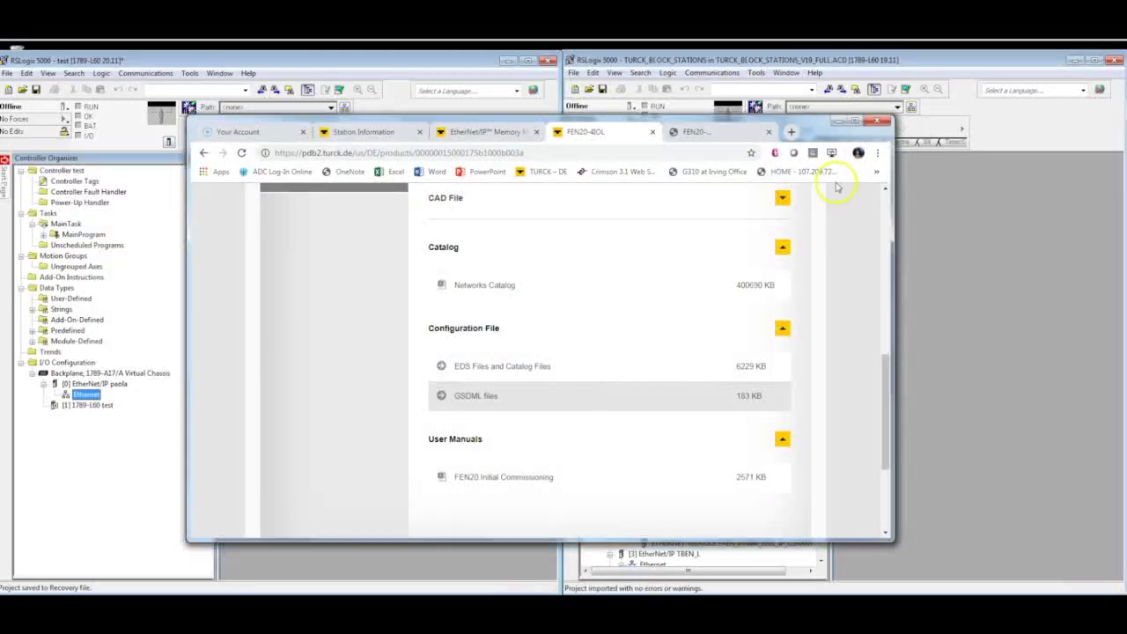
click(476, 131)
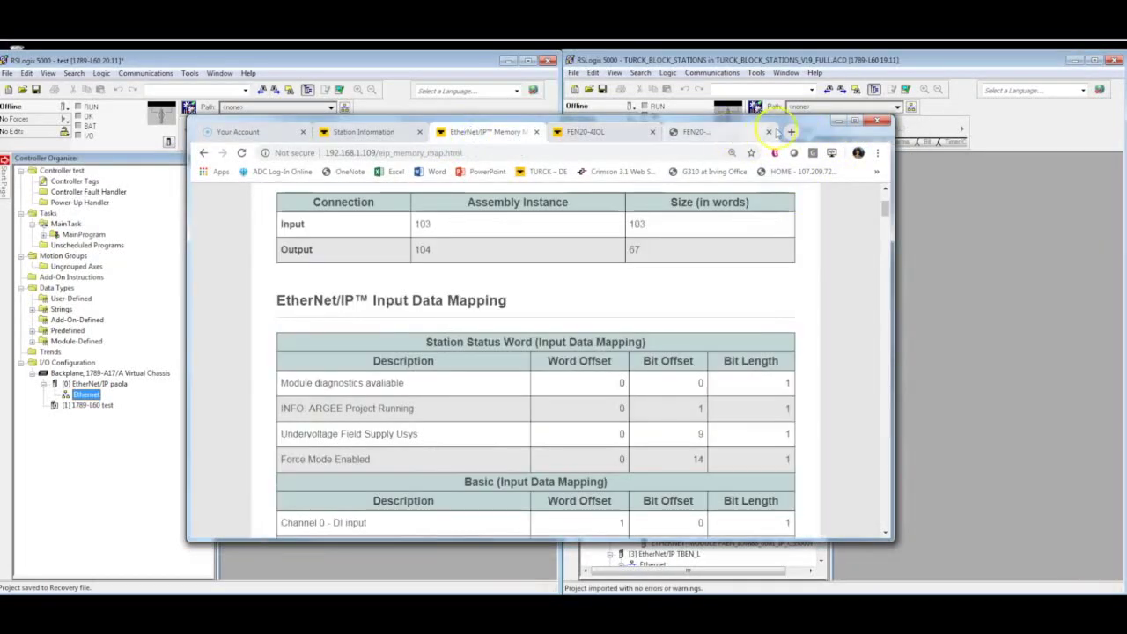
click(839, 121)
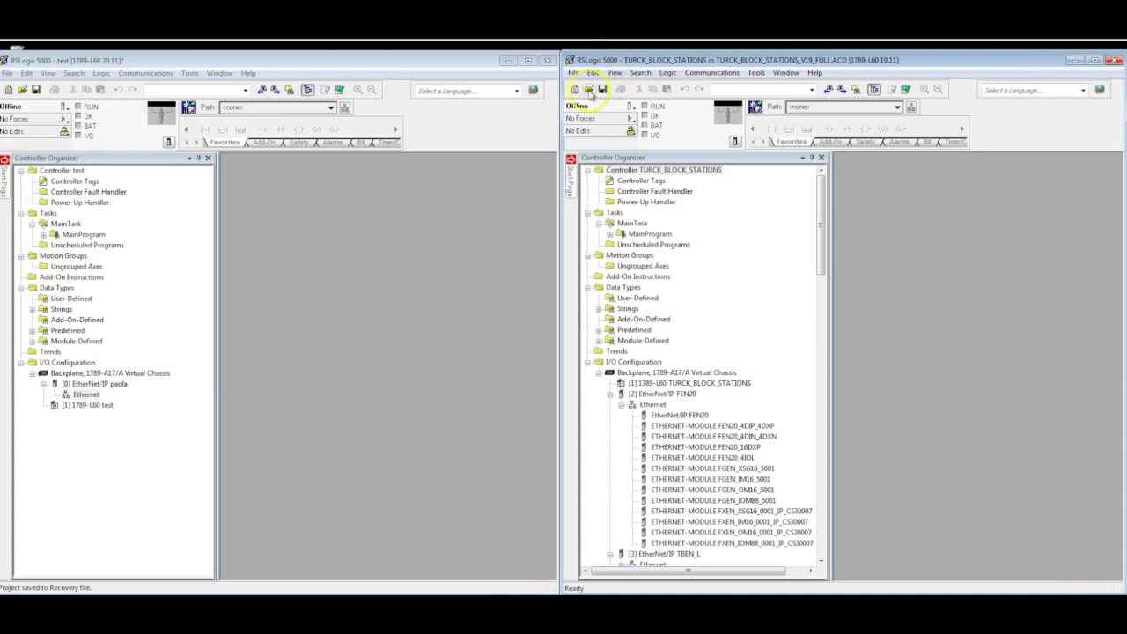
click(589, 90)
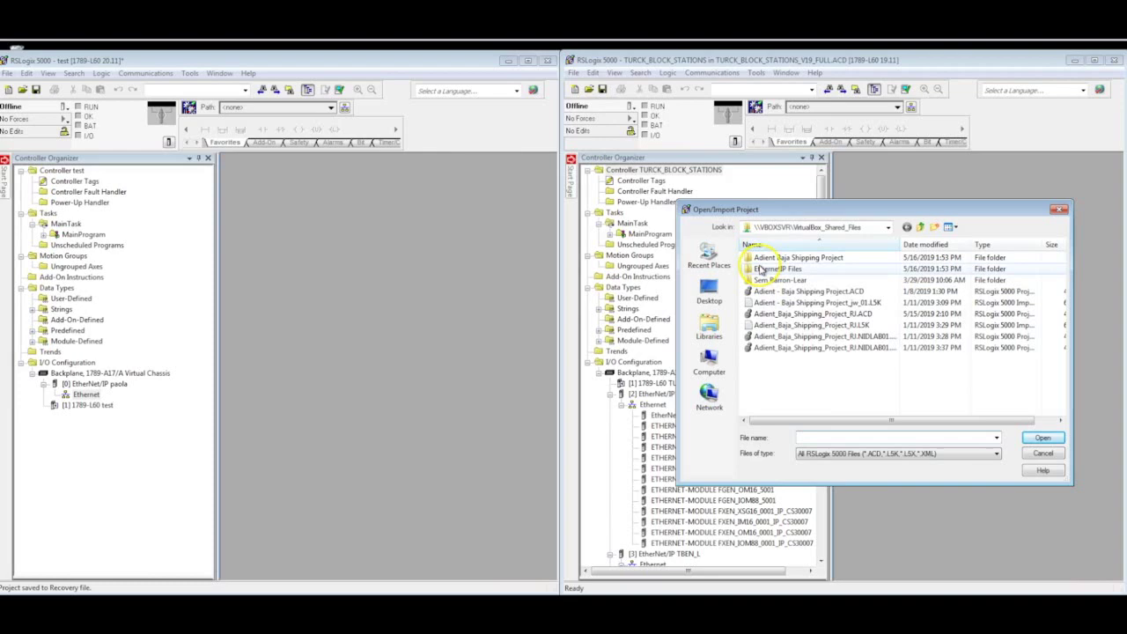
click(1042, 453)
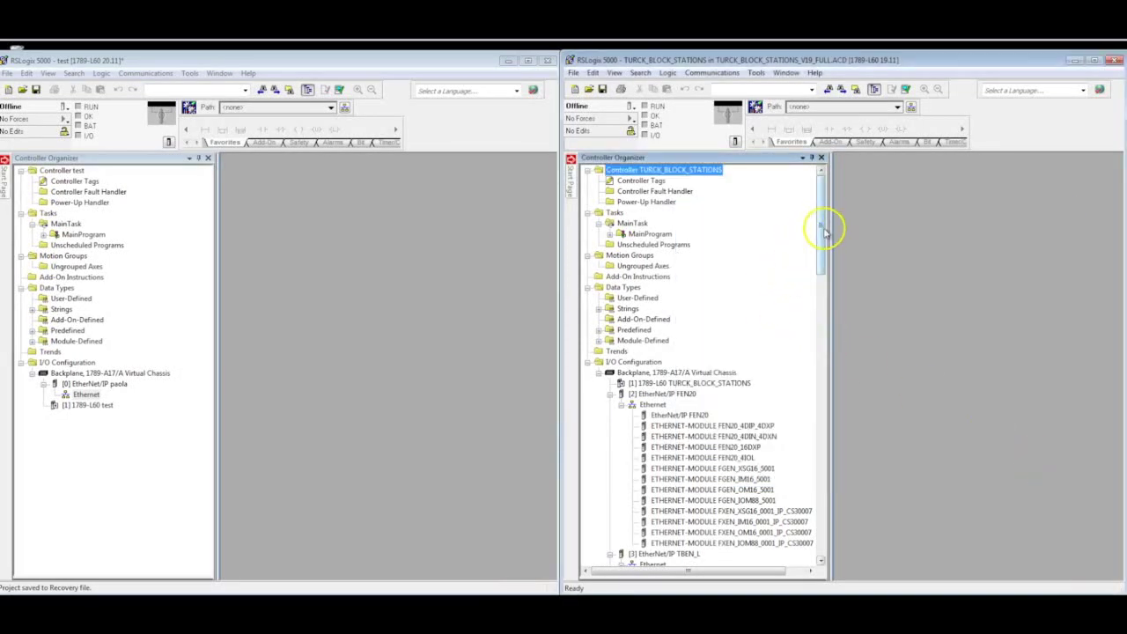
drag(818, 227, 825, 318)
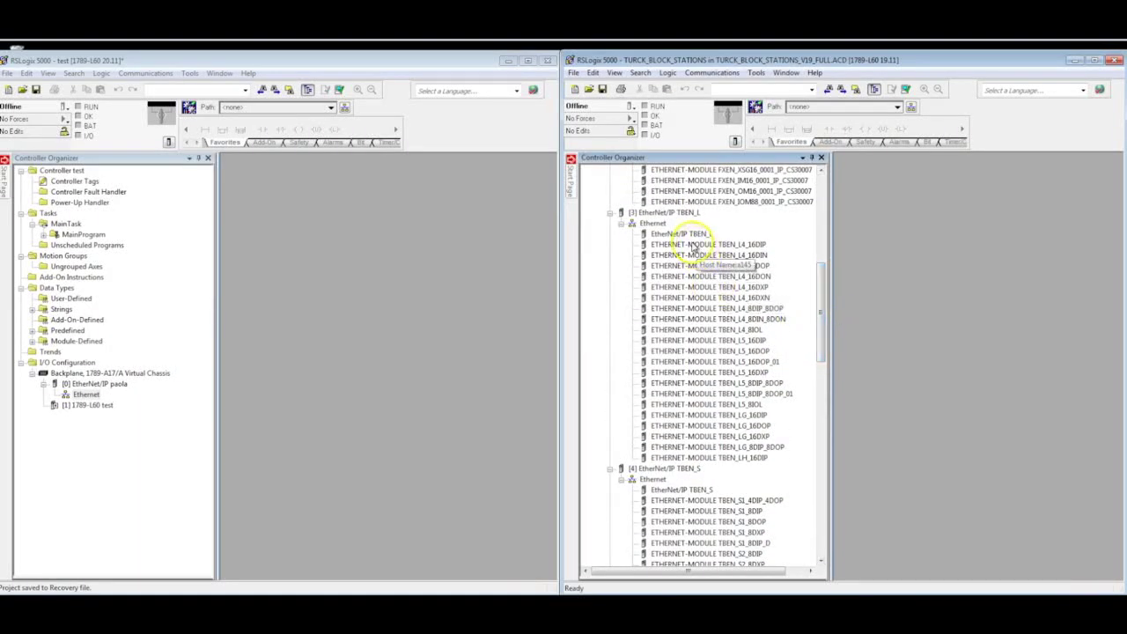
drag(820, 280, 848, 196)
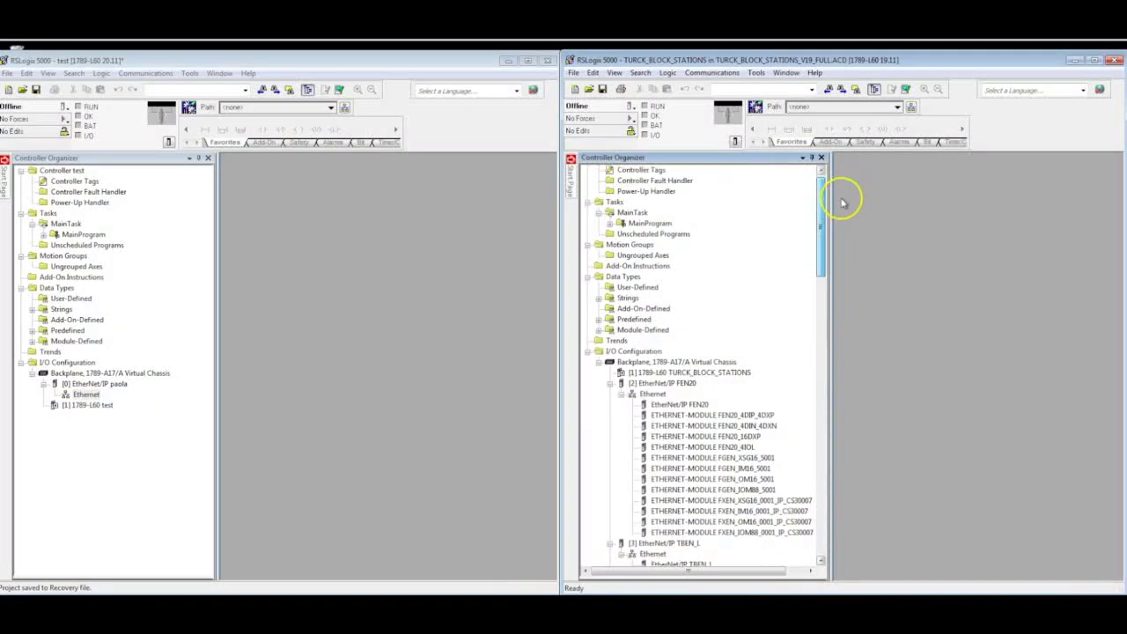
click(204, 297)
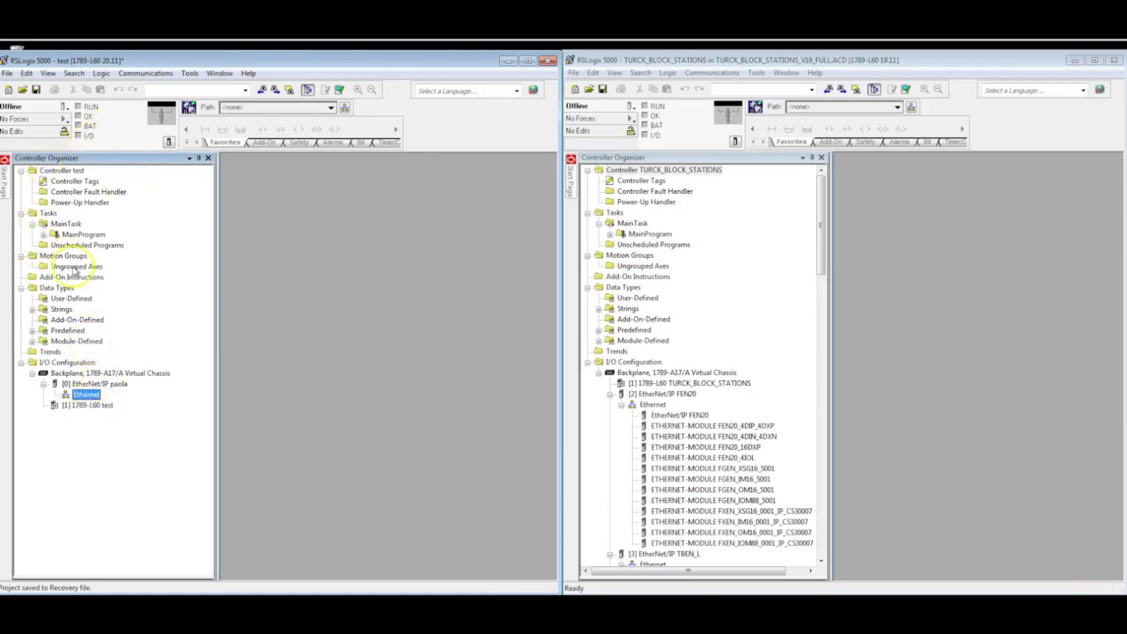
Drag ETHERNET-MODULE FEN20_4IOL from TURCK_BLOCK_STATIONS onto Ethernet under the test project's I/O Configuration
double_click(78, 180)
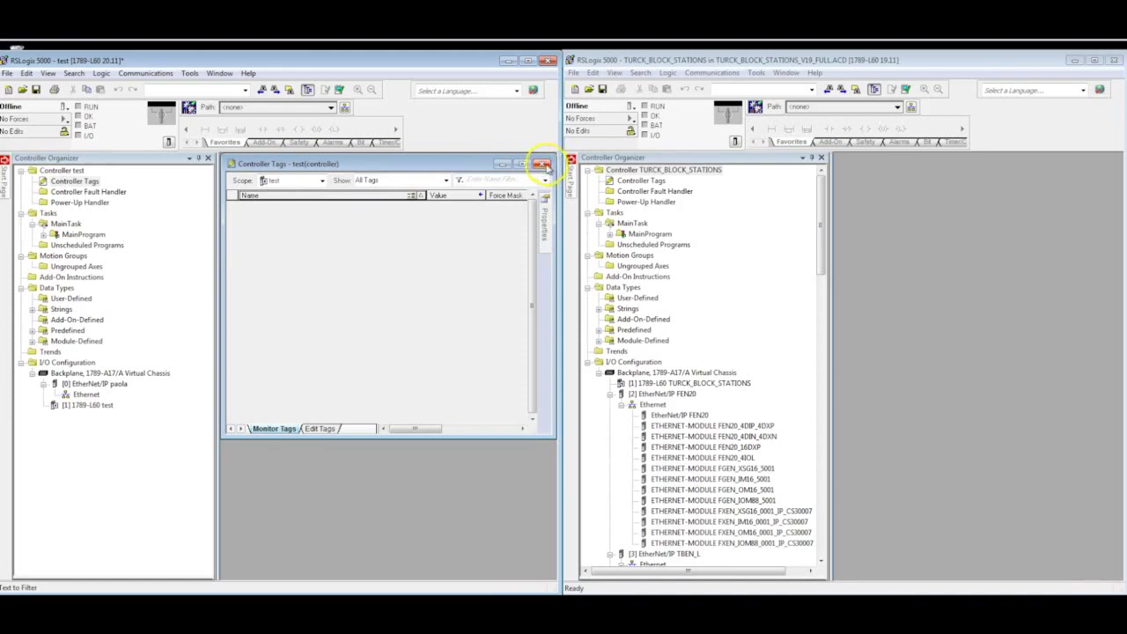
click(543, 166)
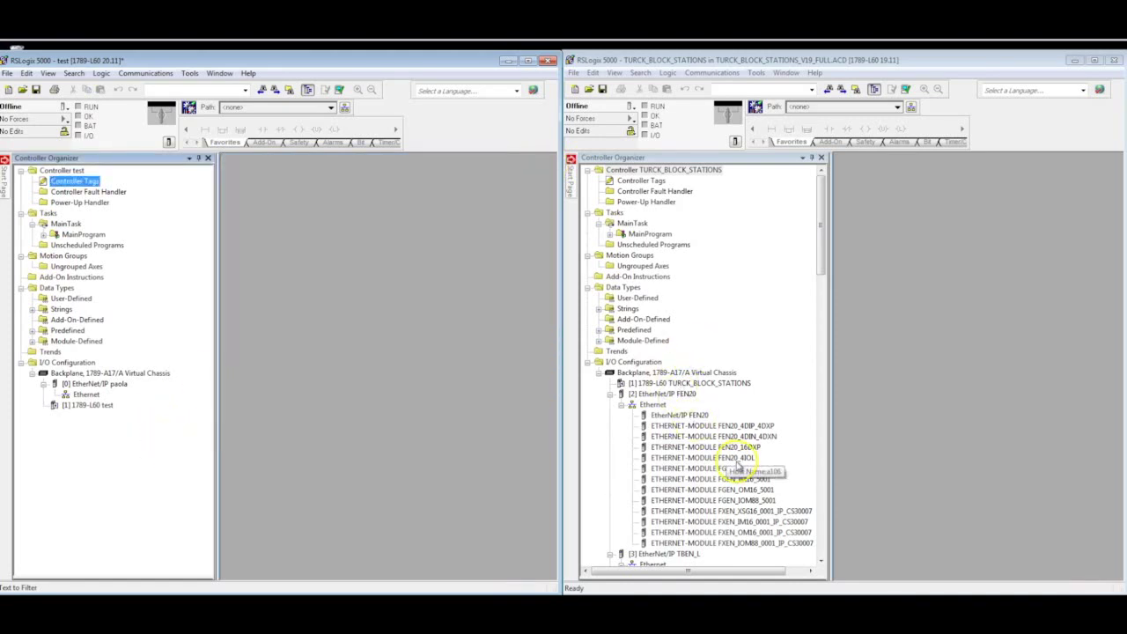
click(738, 460)
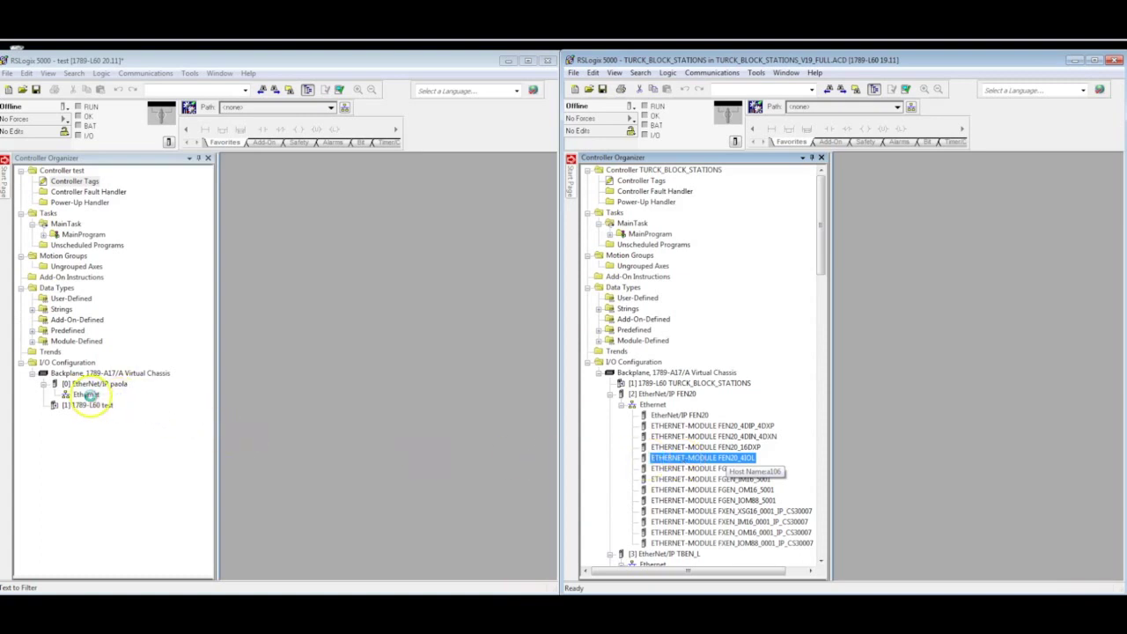
drag(89, 396, 80, 413)
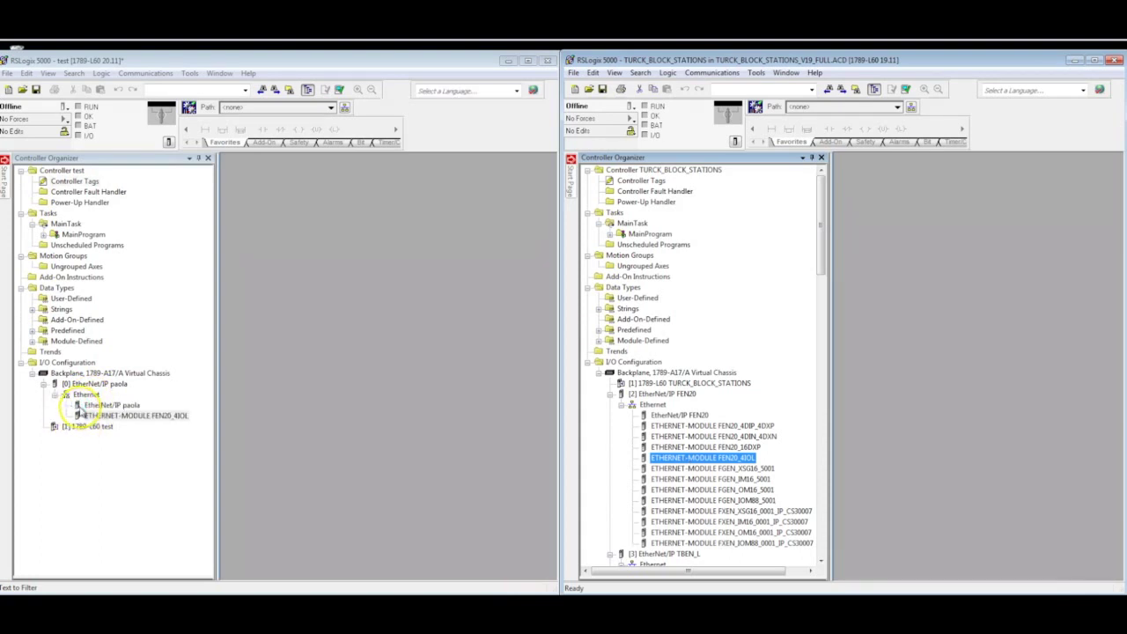
click(104, 417)
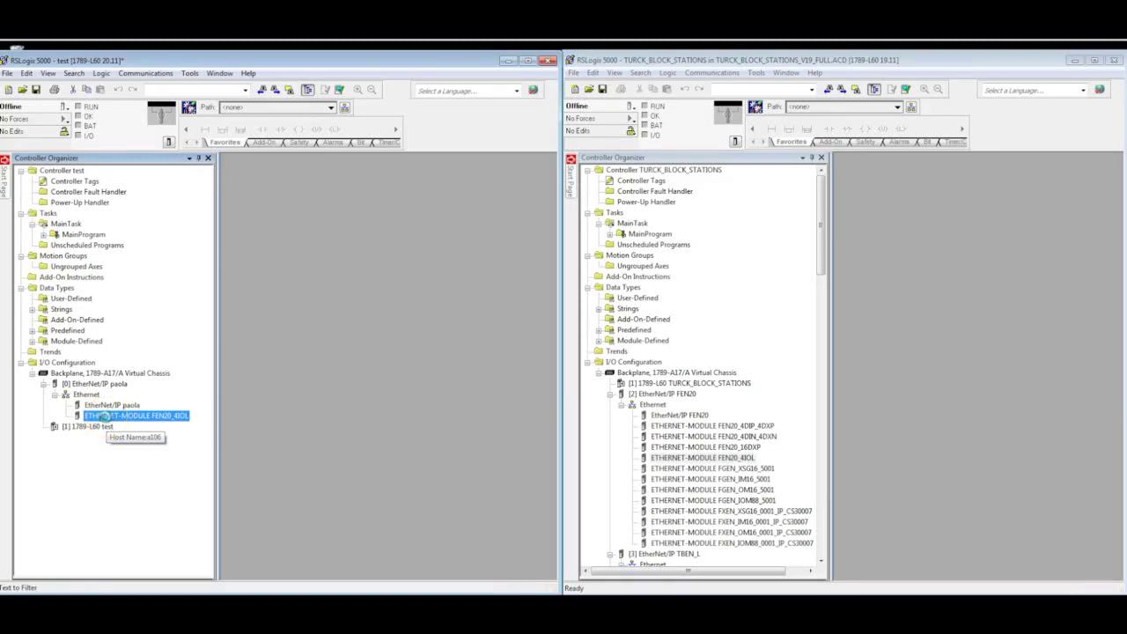
Change the FEN20_4IOL module from host name to IP address 192.168.1.109 and confirm
double_click(104, 416)
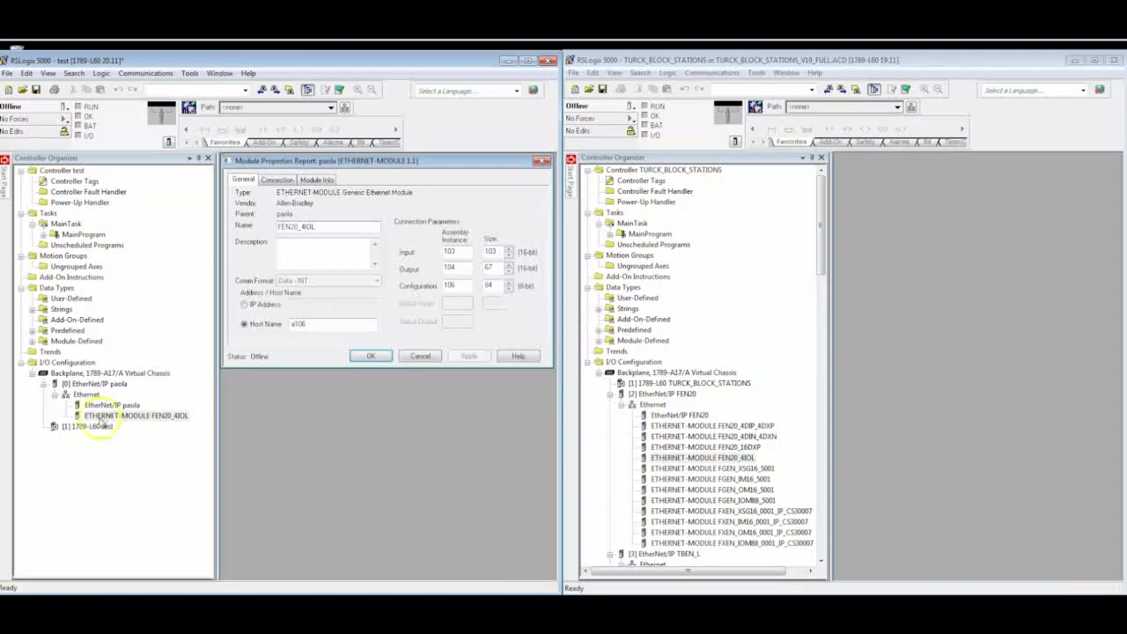
double_click(300, 226)
click(298, 227)
double_click(292, 227)
click(303, 228)
click(244, 305)
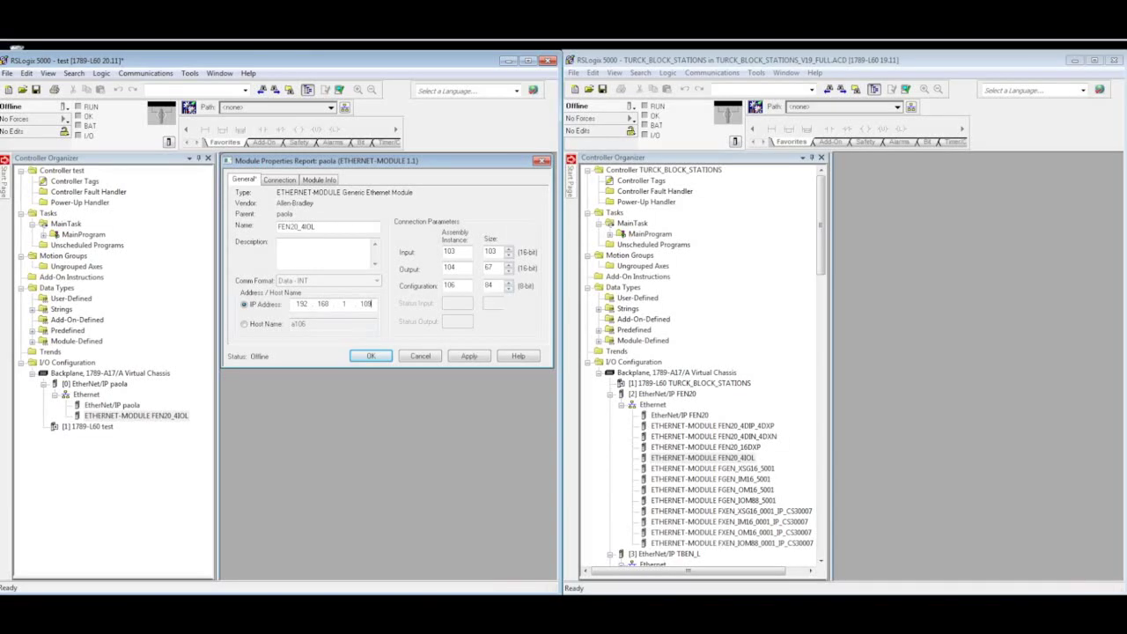
click(371, 355)
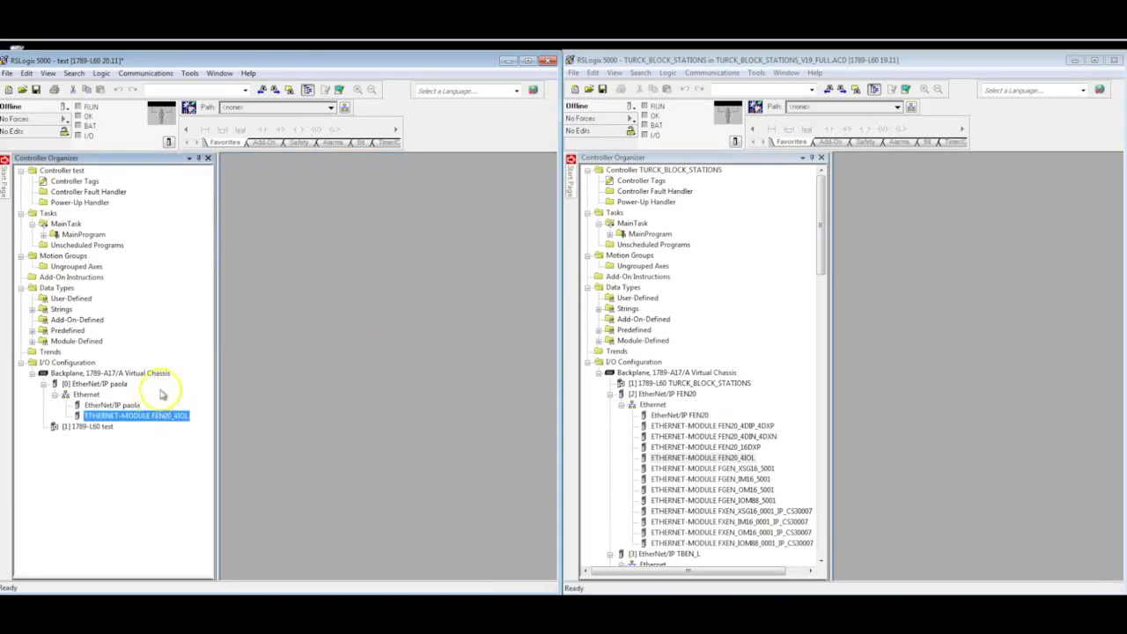
Open the test project's Controller Tags and maximize both the project and tags windows
double_click(88, 184)
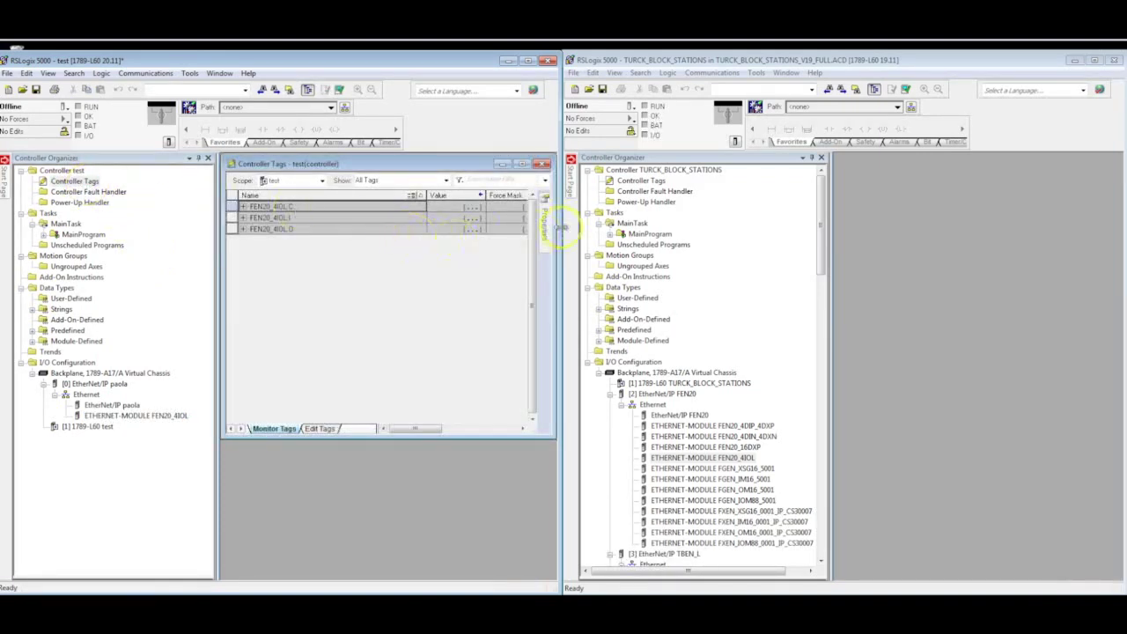
click(530, 62)
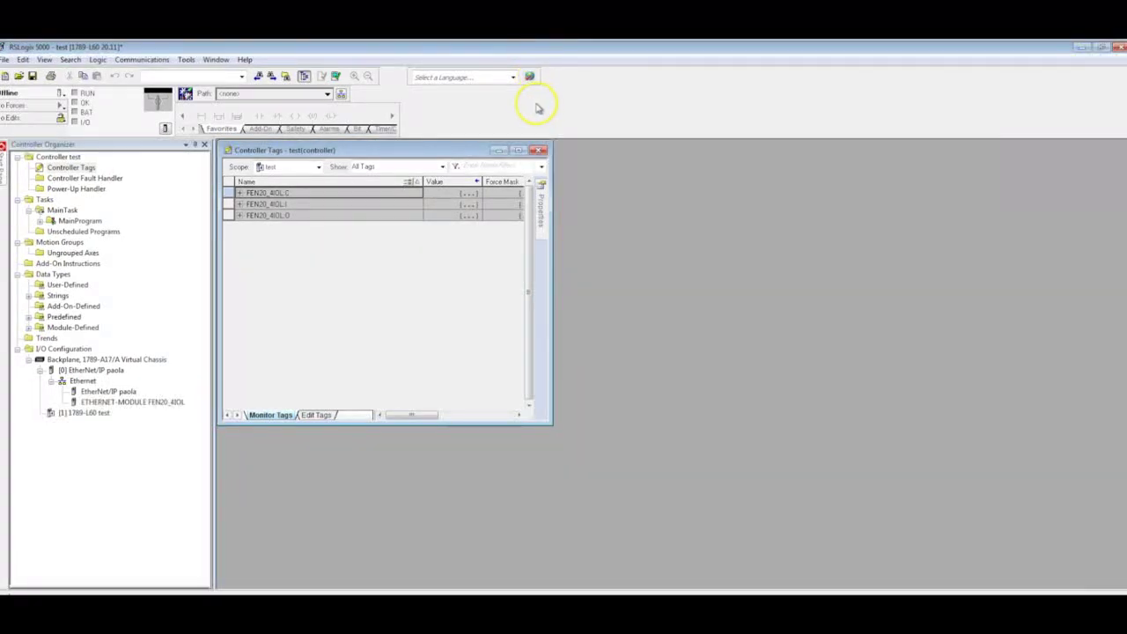
click(518, 150)
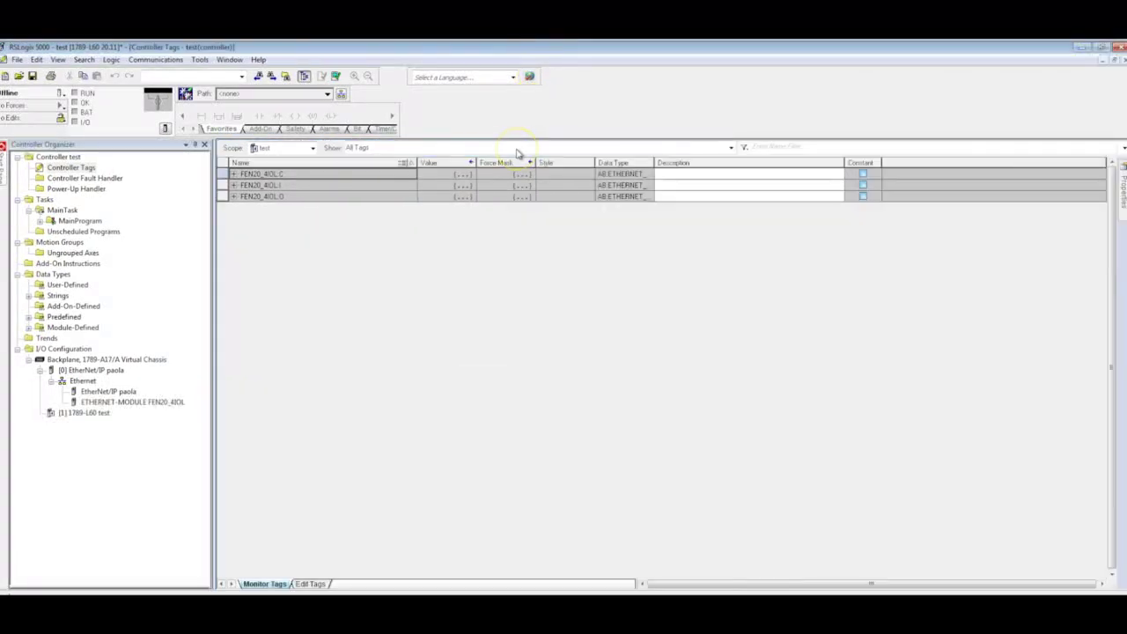
Expand FEN20_4IOL:C.Data to check element descriptions, then collapse it and expand FEN20_4IOL:I
click(234, 175)
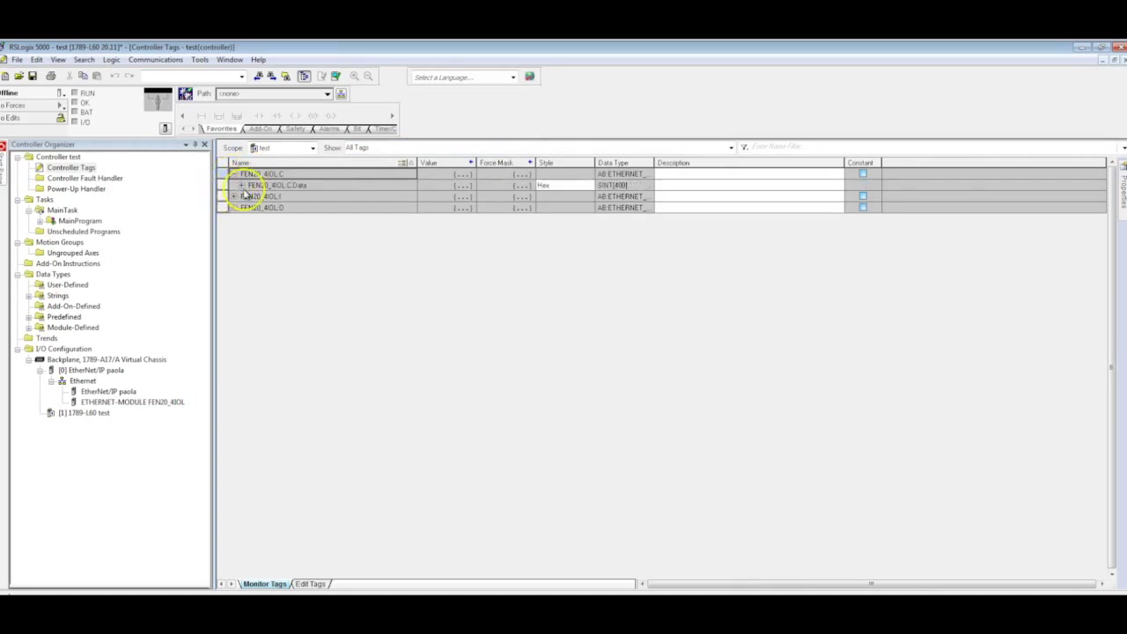
click(242, 185)
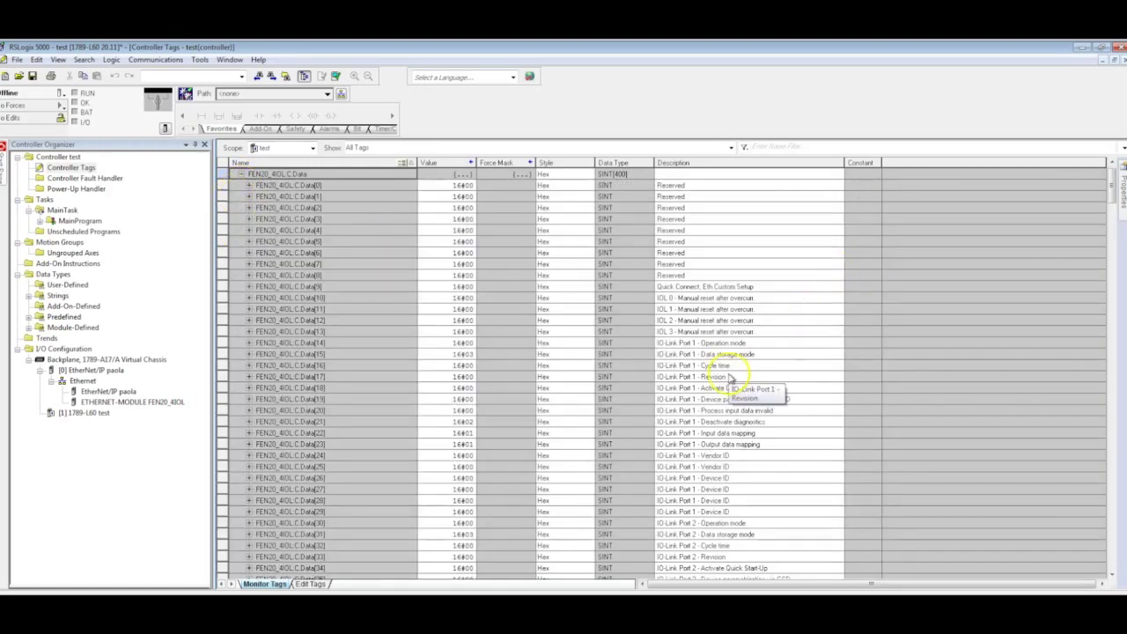
click(727, 380)
click(717, 298)
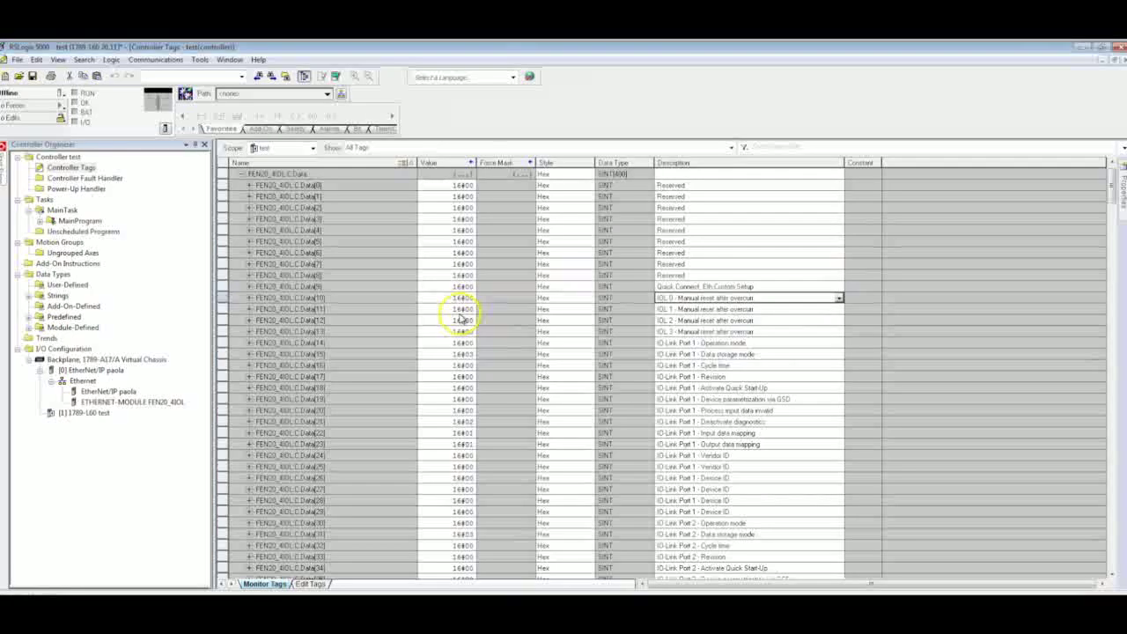
click(242, 174)
click(235, 197)
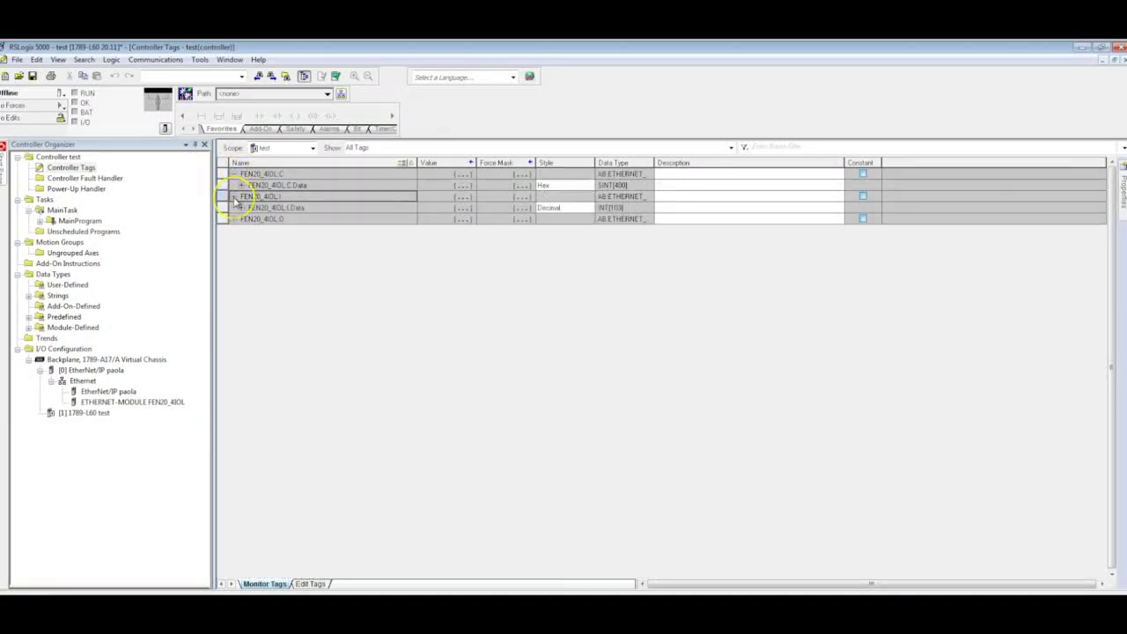